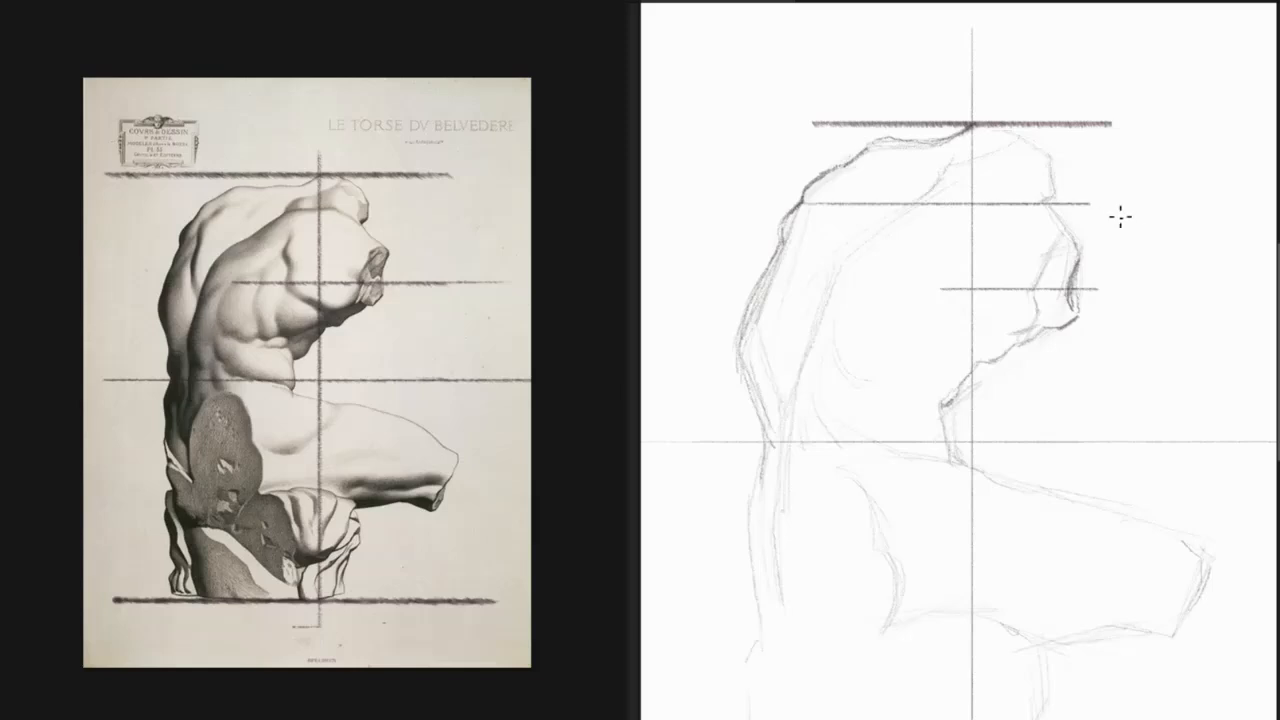
Undo the extra horizontal guide across the drawing's upper torso and discard the trial guide strokes on the reference.
key("ctrl+z")
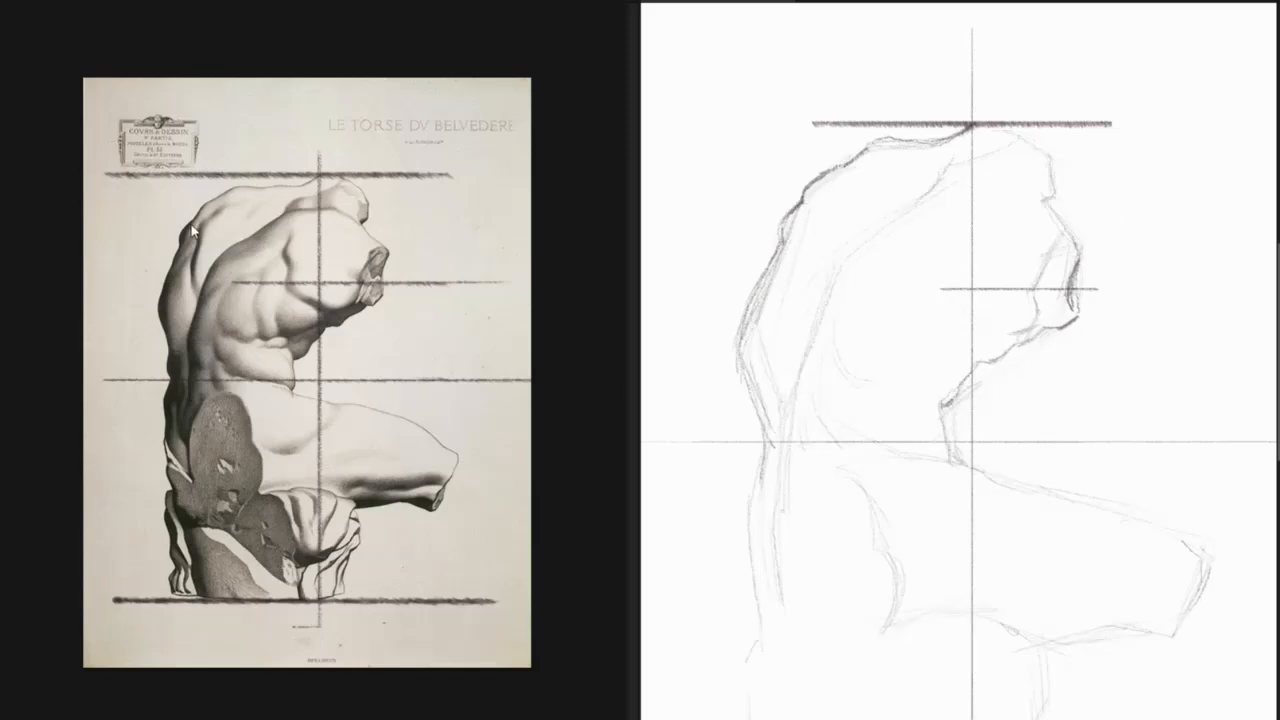
left_click_drag(204, 227, 362, 226)
left_click_drag(388, 276, 141, 303)
key("ctrl+z")
Draw the near shoulder's top edge and continue its contour down along the inner back.
left_click_drag(954, 196, 1030, 189)
right_click(932, 190)
left_click(925, 206)
left_click_drag(936, 188, 845, 270)
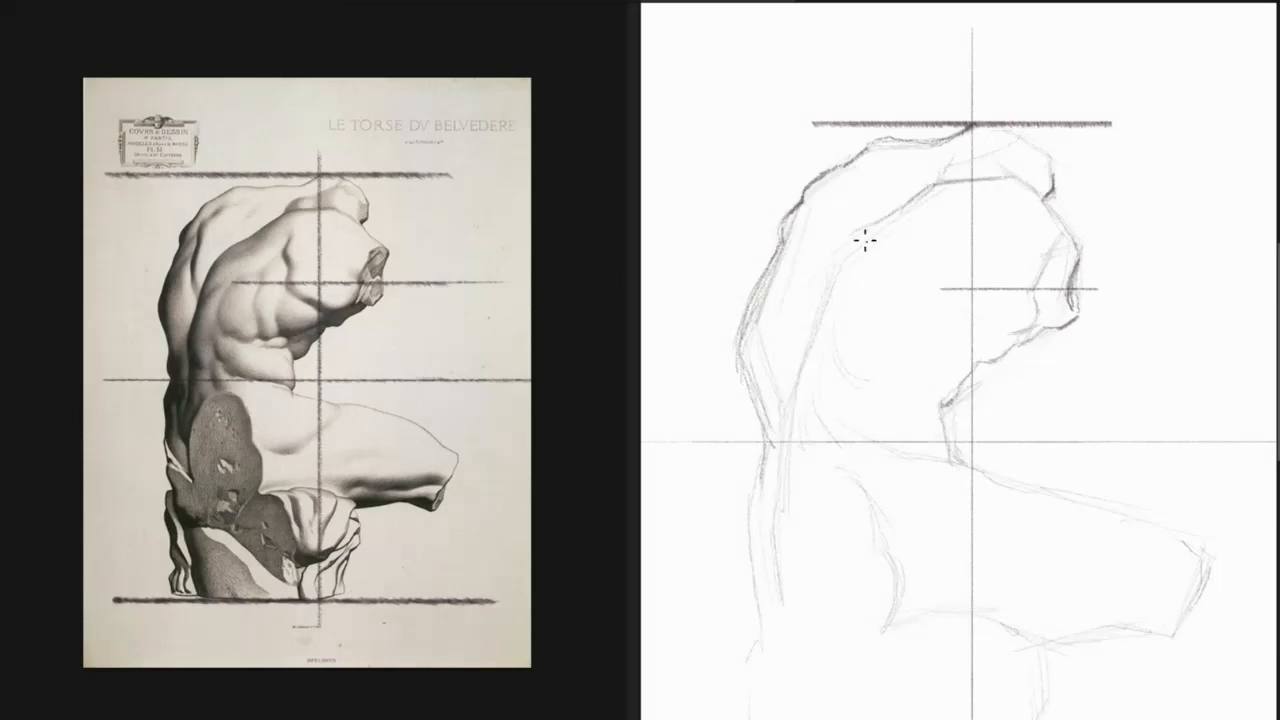
left_click_drag(903, 222, 847, 247)
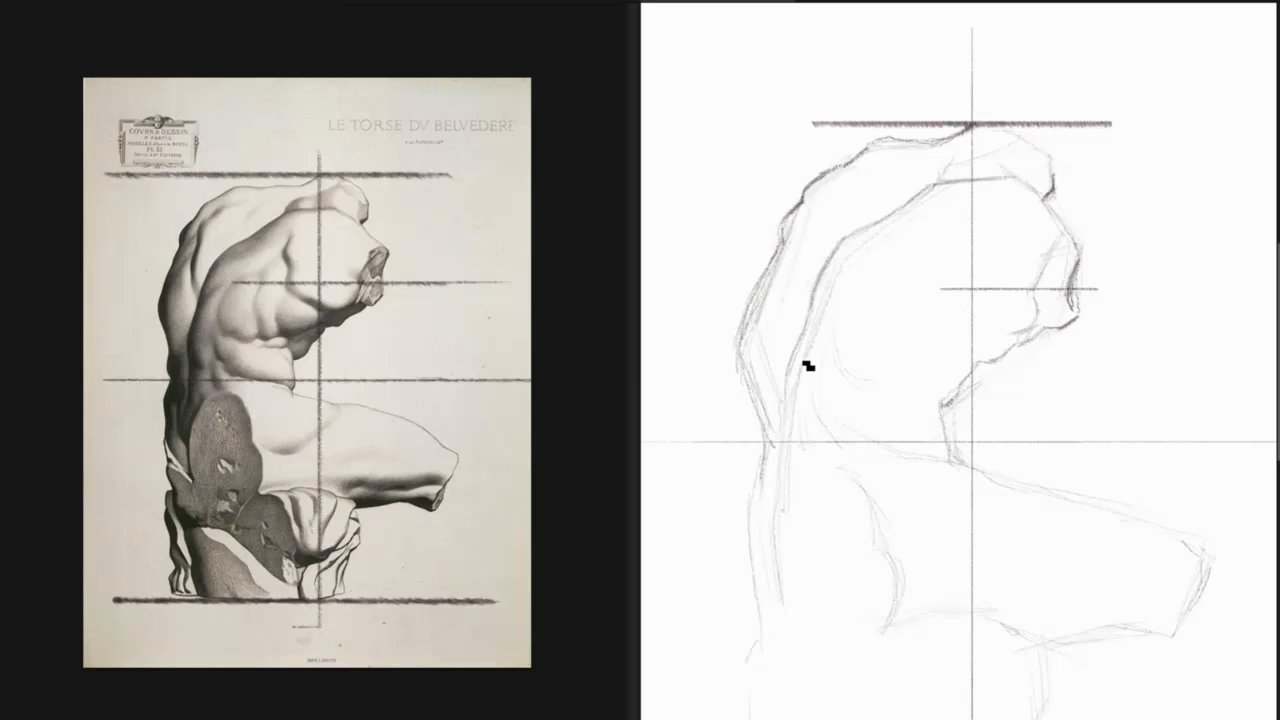
Darken the inner back contour down to the central horizontal guide and define the muscle line on the far back.
left_click_drag(788, 376, 784, 428)
left_click_drag(792, 352, 783, 394)
mouse_move(785, 380)
left_mouse_down()
mouse_move(798, 336)
mouse_move(786, 384)
left_mouse_up()
left_click_drag(806, 326, 788, 366)
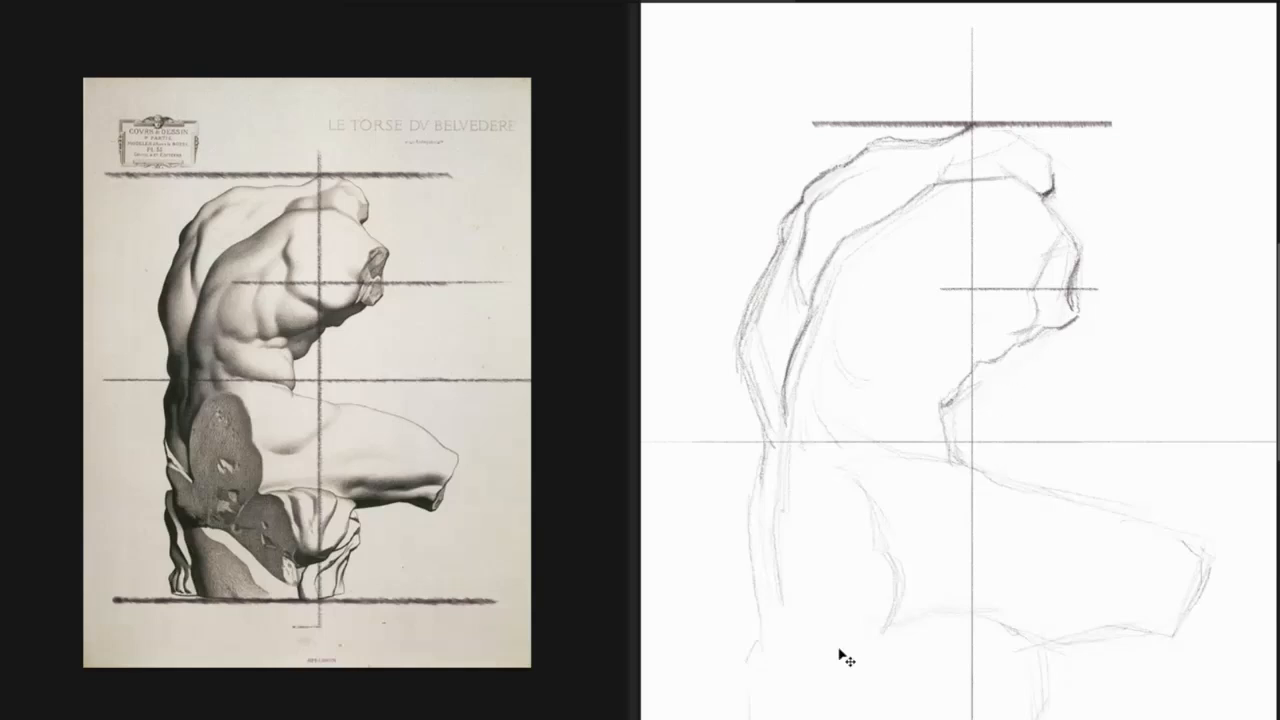
Flip the drawing horizontally and back to check the torso's overall shape.
key("ctrl+f")
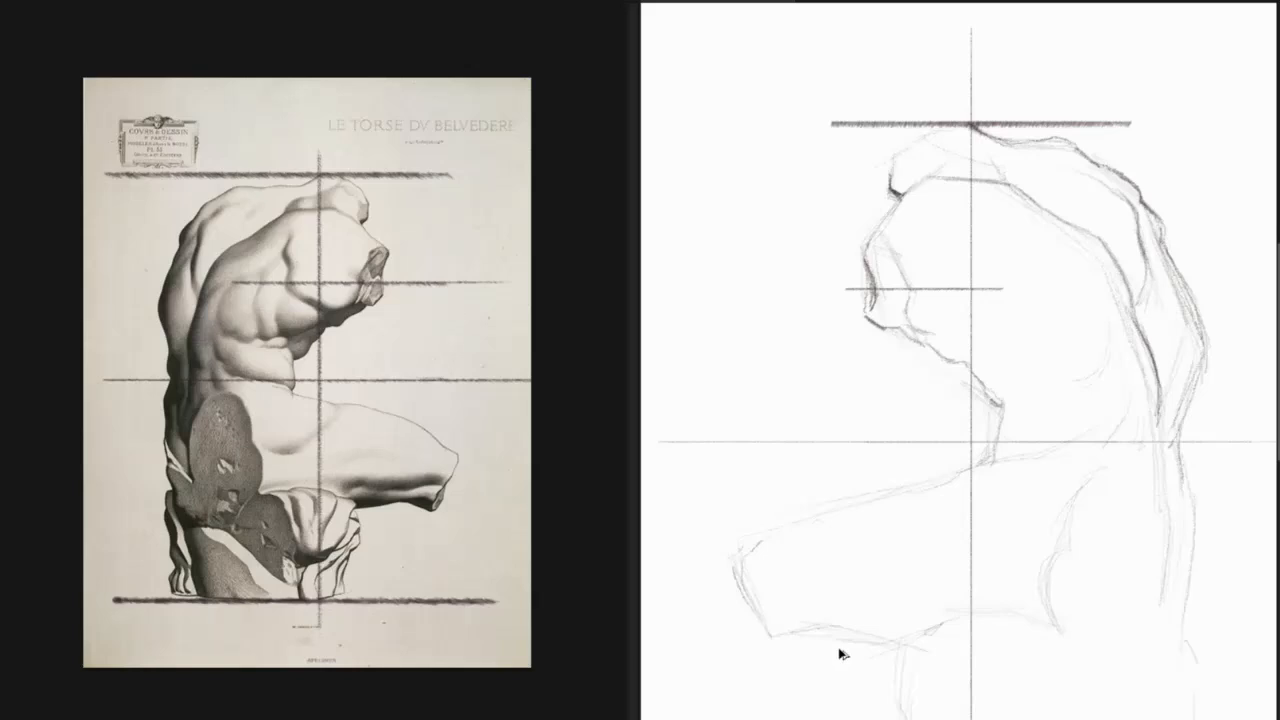
key("ctrl+f")
left_click_drag(987, 375, 978, 217)
left_click_drag(1132, 440, 1096, 508)
left_click_drag(1054, 440, 1050, 496)
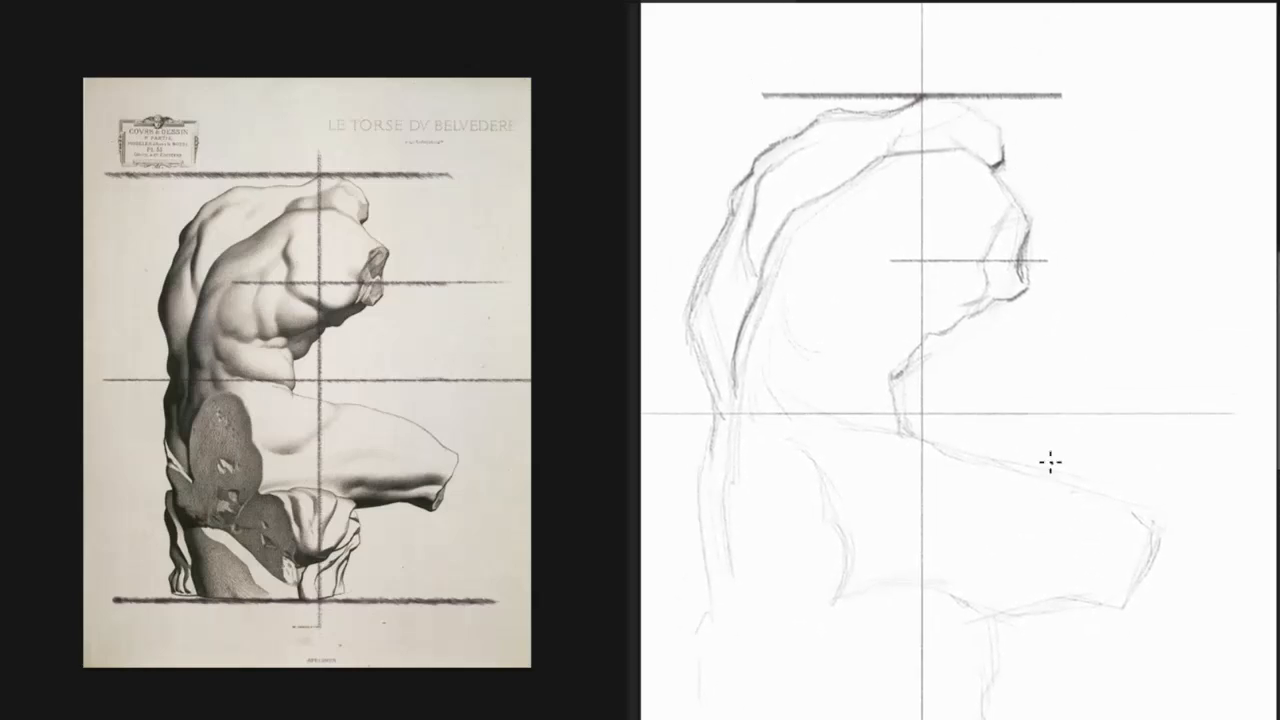
left_click_drag(1108, 334, 1074, 325)
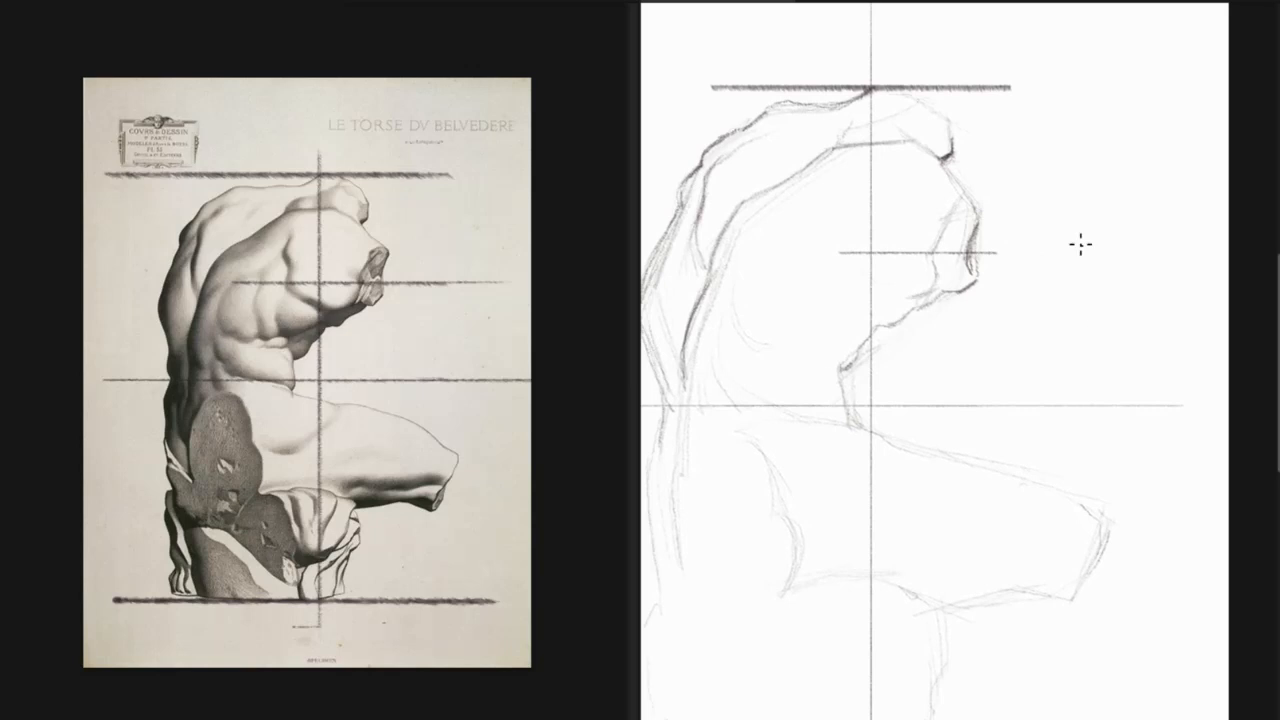
left_click_drag(1052, 384, 1066, 405)
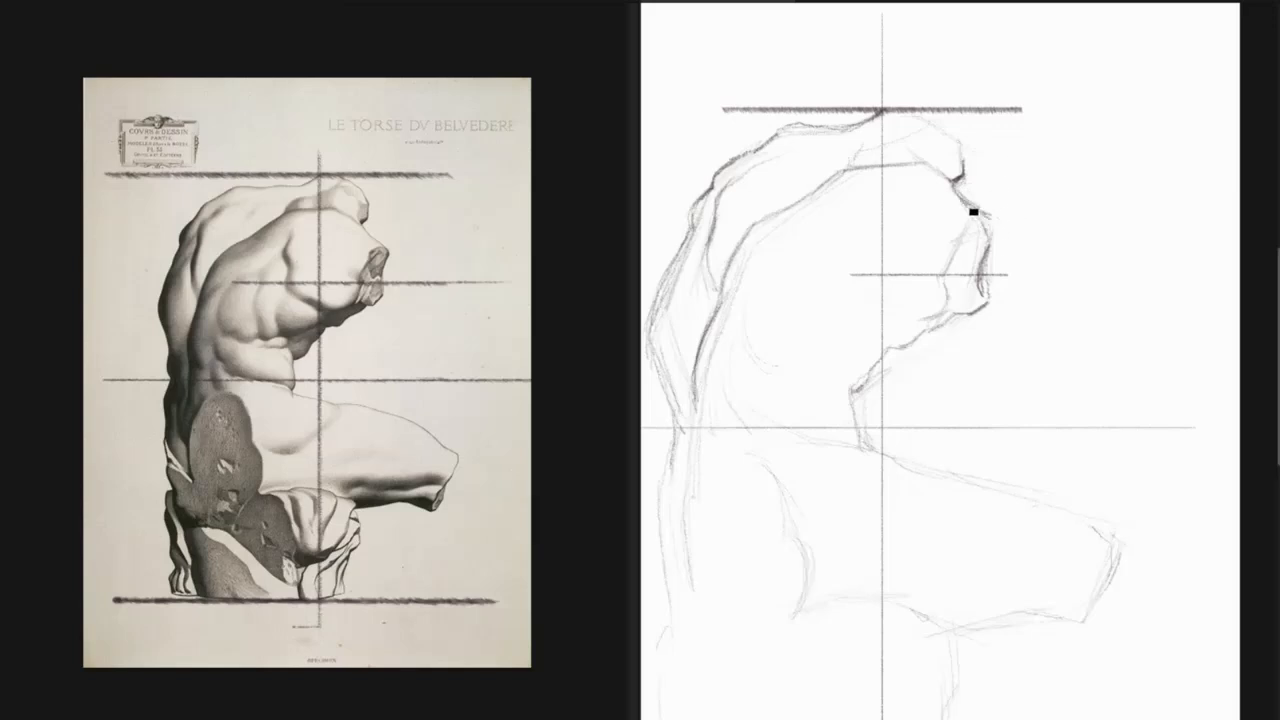
Redraw the front shoulder, arm stump and underarm contours with firmer lines, erasing the loose sketch marks around them.
left_click_drag(972, 201, 993, 219)
left_click_drag(989, 219, 999, 227)
key("b")
key("e")
key("b")
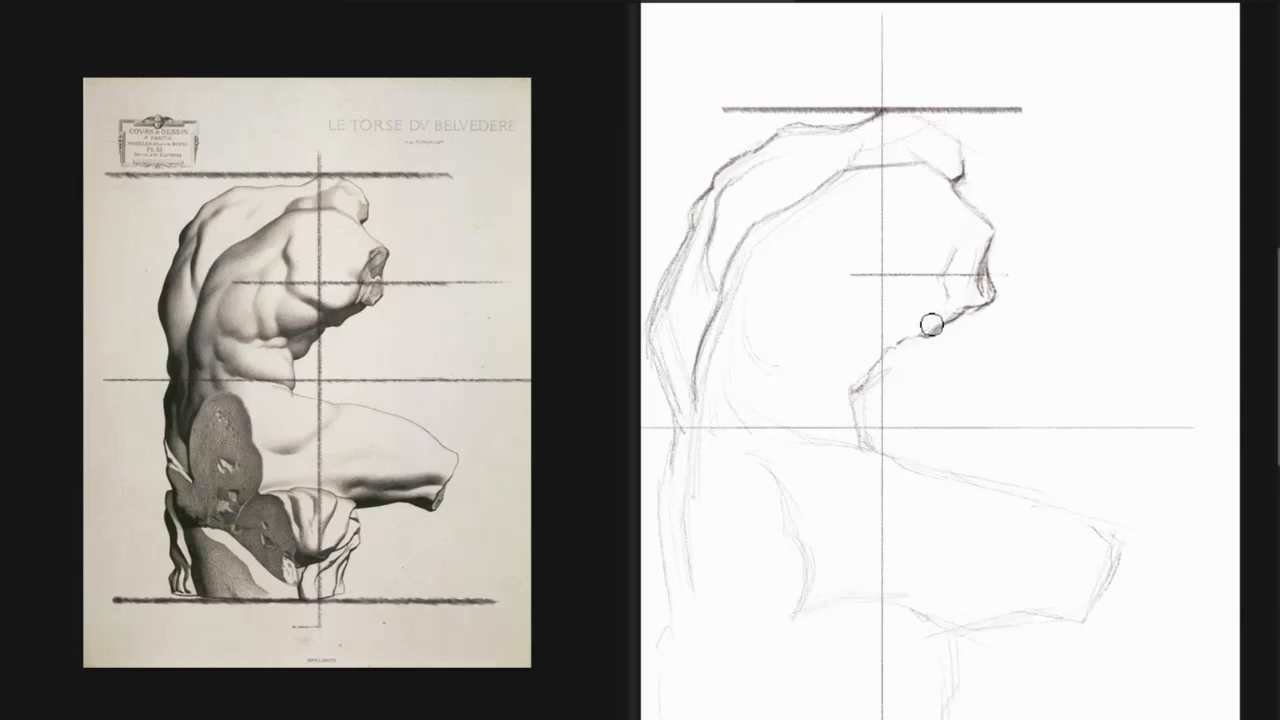
left_click_drag(926, 330, 962, 302)
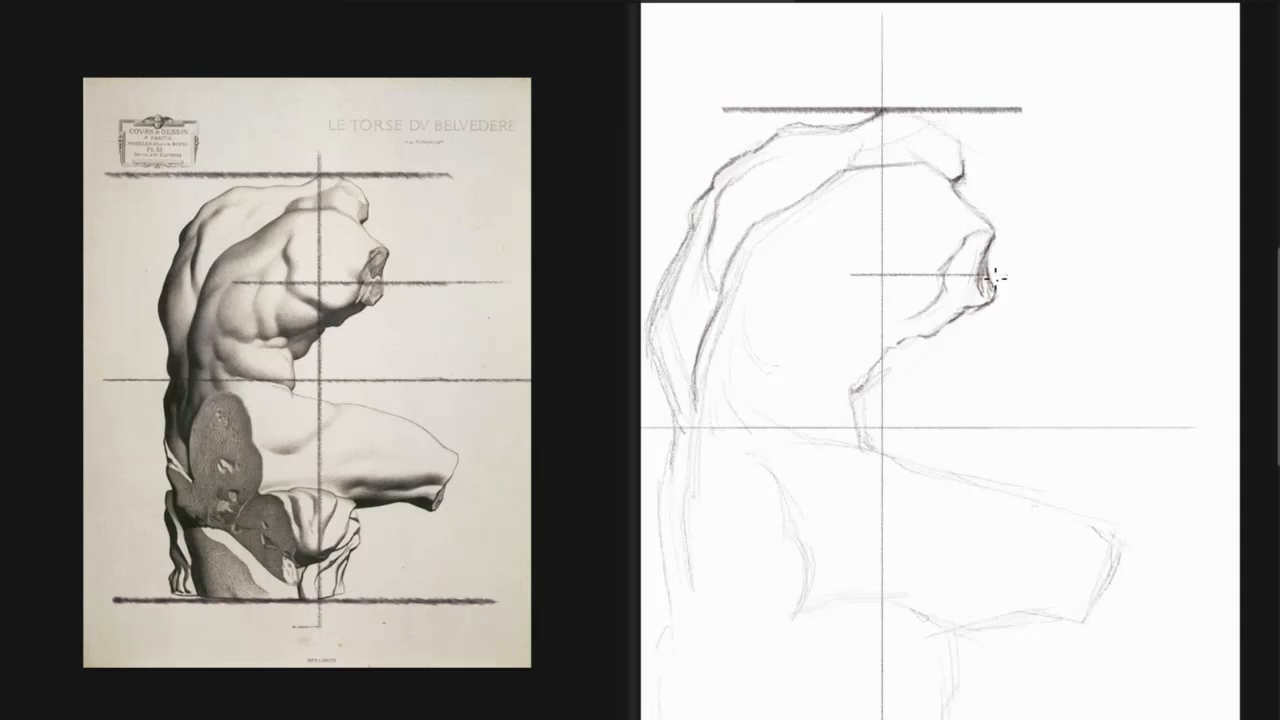
Outline the shoulder and chest muscles inside the torso and carry the abdomen's front contour down to the thigh.
left_click_drag(932, 258, 946, 270)
mouse_move(910, 320)
left_mouse_down()
mouse_move(836, 292)
mouse_move(860, 307)
left_mouse_up()
left_click_drag(847, 258, 844, 296)
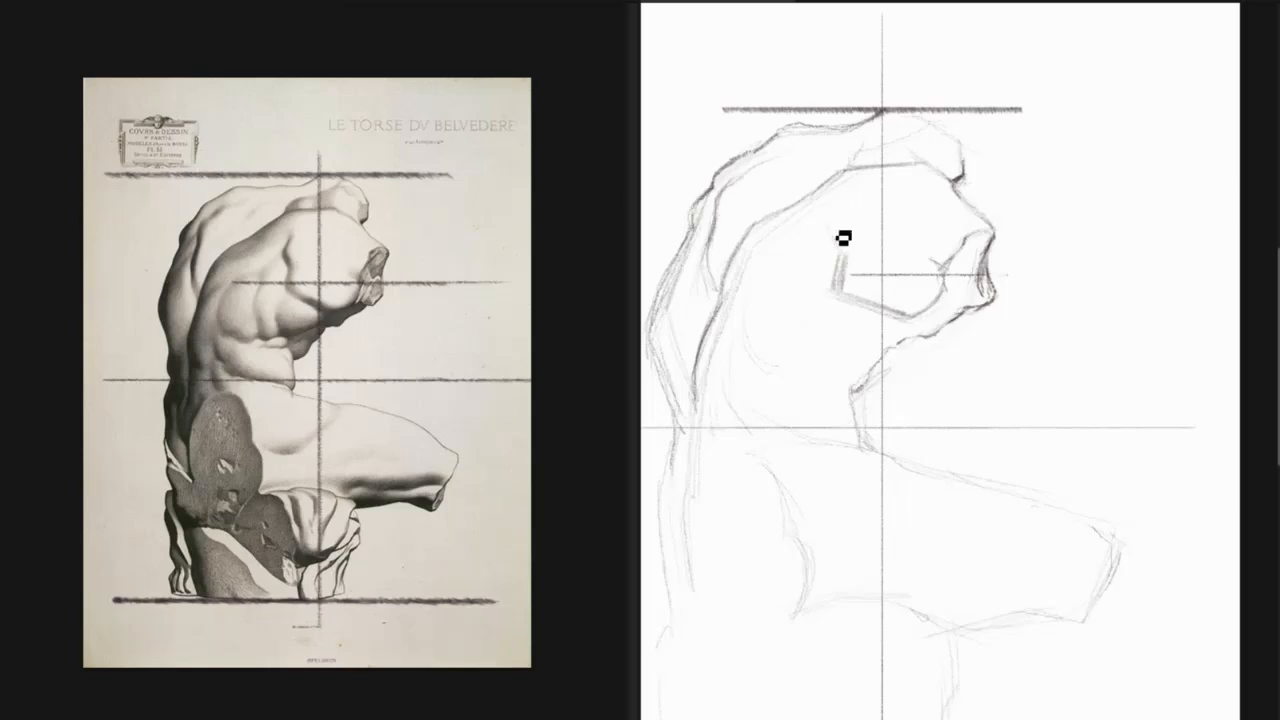
left_click_drag(843, 238, 852, 266)
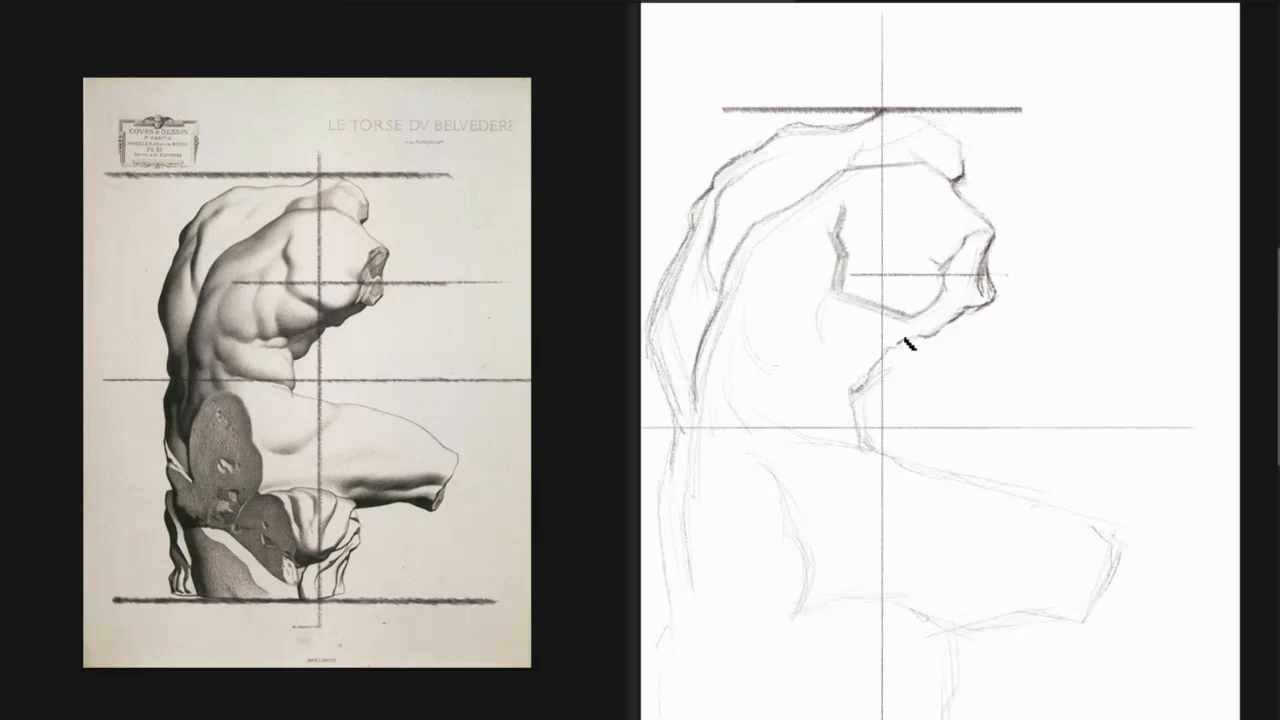
left_click_drag(842, 347, 908, 331)
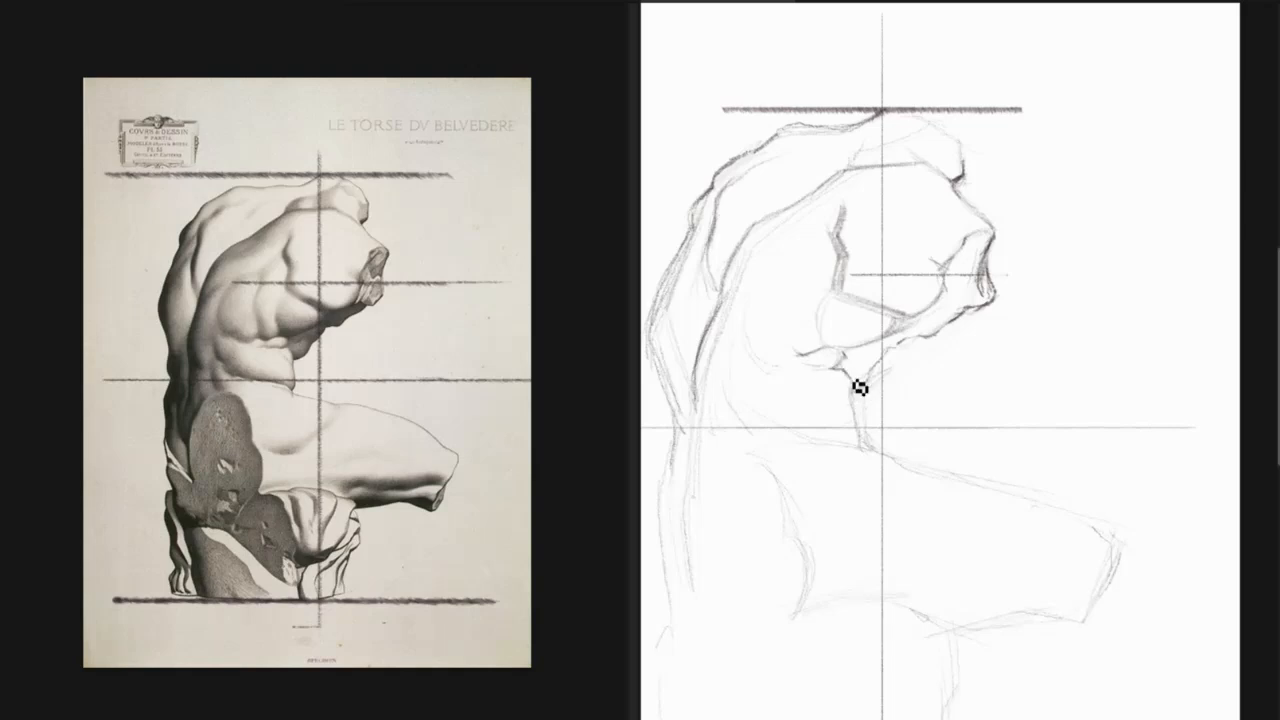
left_click_drag(841, 389, 859, 424)
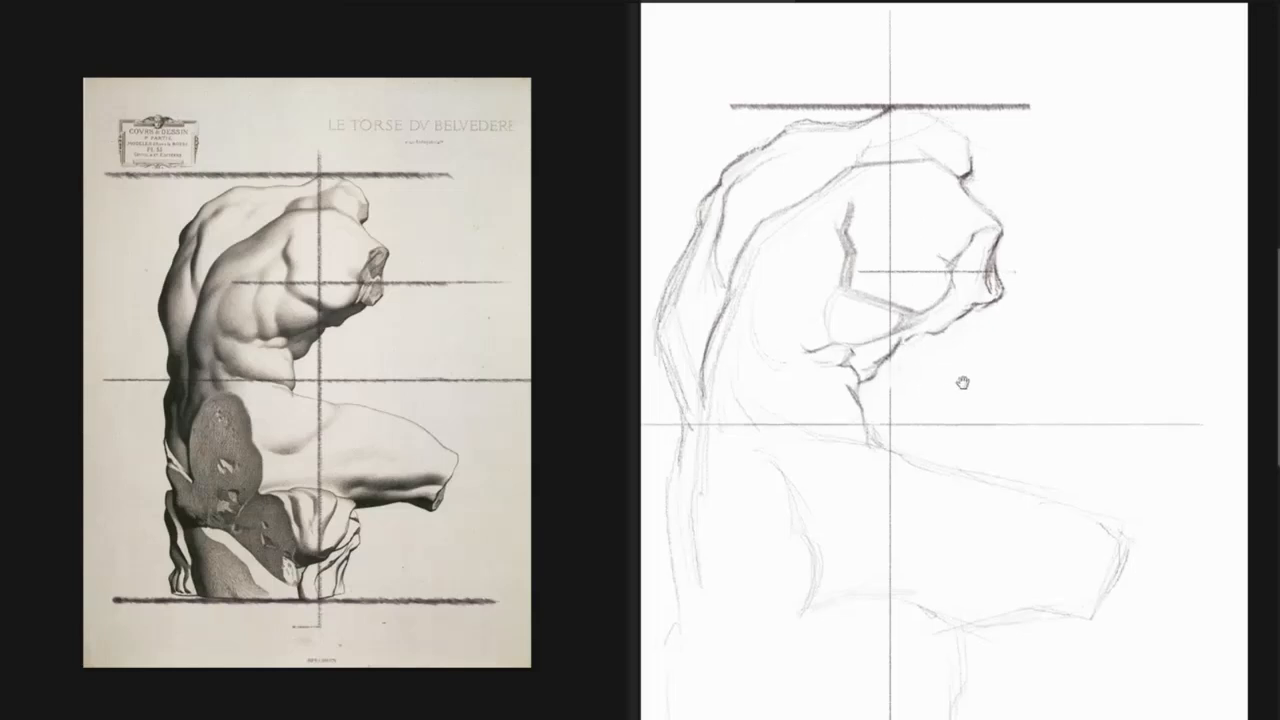
Erase the rough upper back outline and redraw the far shoulder's contour just below the upper guide line.
left_click_drag(963, 380, 1014, 395)
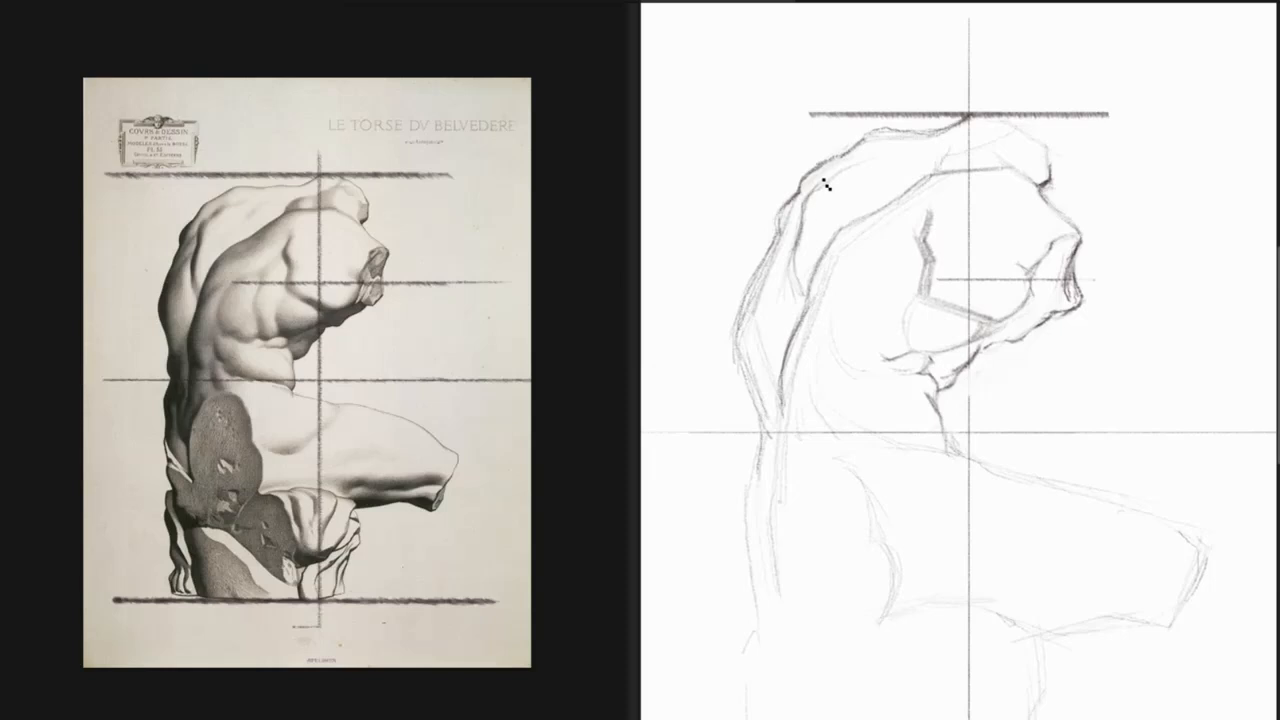
mouse_move(835, 180)
left_mouse_down()
mouse_move(859, 153)
mouse_move(846, 167)
mouse_move(923, 143)
mouse_move(866, 131)
left_mouse_up()
key("e")
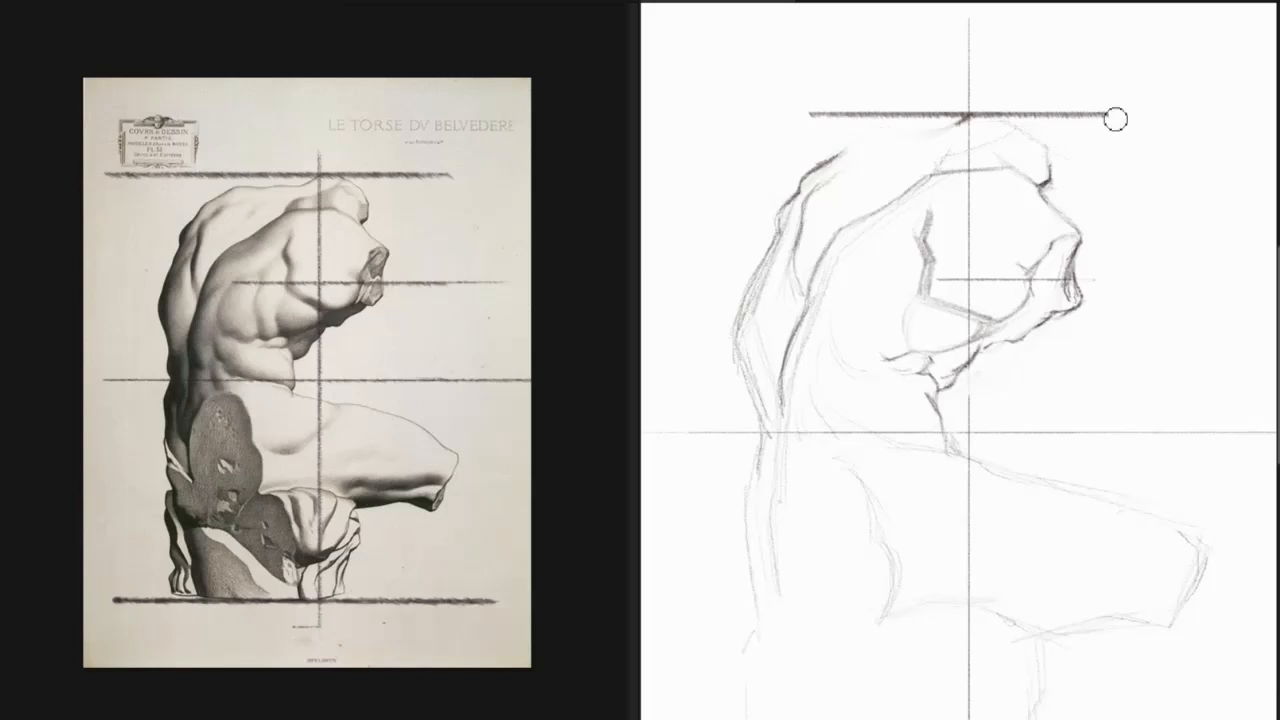
key("e")
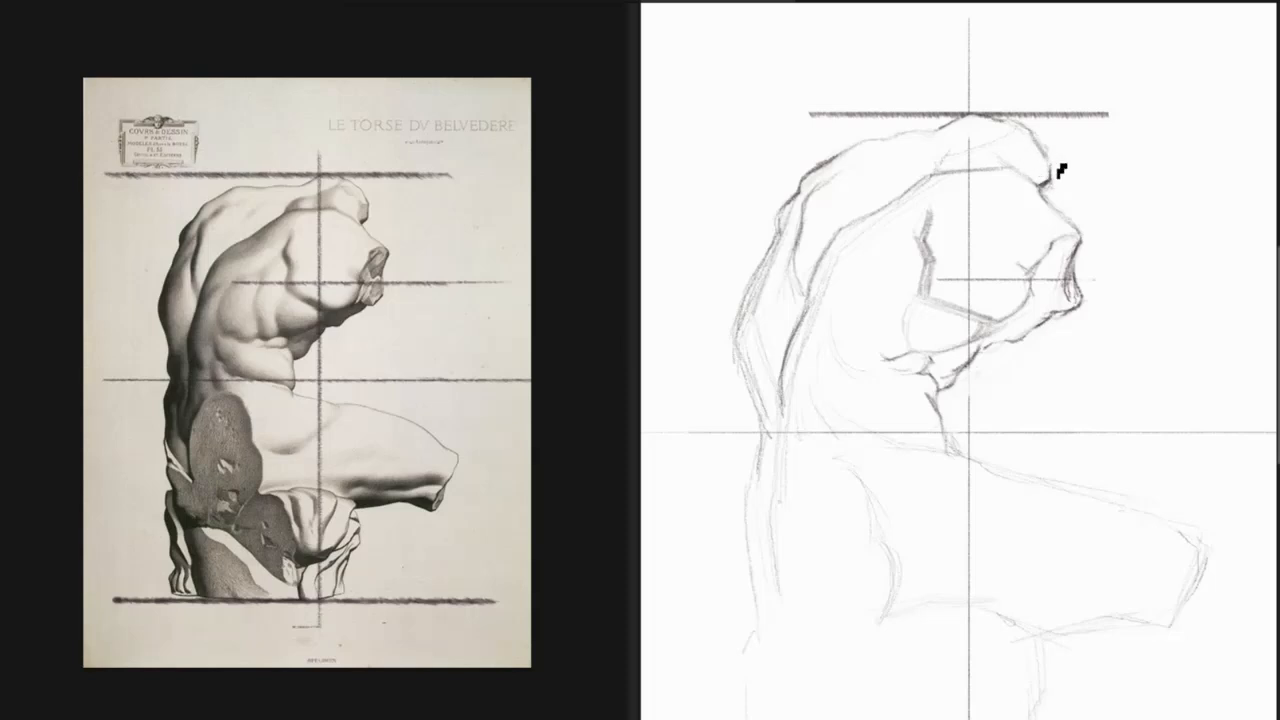
left_click_drag(1063, 173, 1042, 166)
key("e")
key("e")
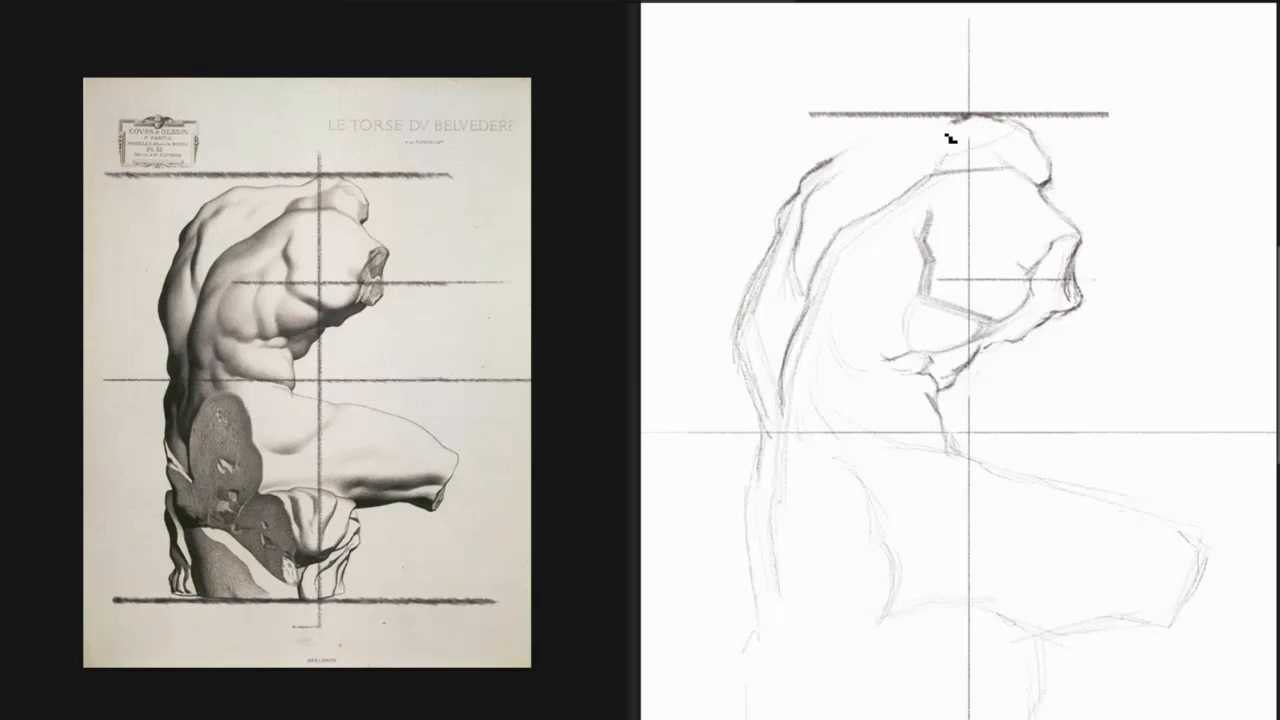
Block in the upper back outline with straight segments from the far shoulder down to the shoulder blade.
left_click_drag(944, 141, 880, 140)
key("ctrl+z")
left_click_drag(957, 143, 893, 146)
left_click_drag(869, 143, 816, 176)
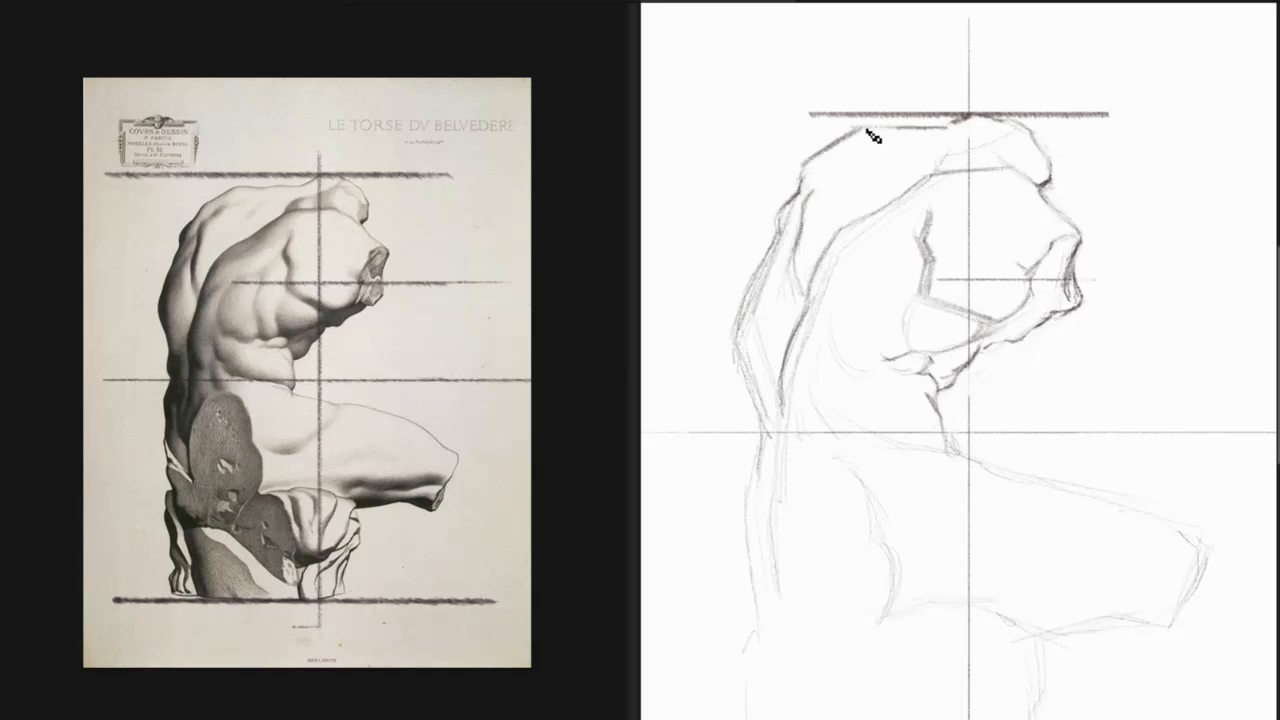
left_click_drag(828, 162, 868, 134)
Redraw the outer back contour from the shoulder blade to the middle of the back with a darker line.
mouse_move(797, 193)
left_mouse_down()
mouse_move(778, 206)
mouse_move(791, 200)
mouse_move(777, 262)
mouse_move(748, 286)
mouse_move(750, 300)
mouse_move(760, 288)
mouse_move(737, 320)
mouse_move(743, 334)
mouse_move(762, 269)
mouse_move(766, 286)
mouse_move(779, 270)
left_mouse_up()
key("e")
key("b")
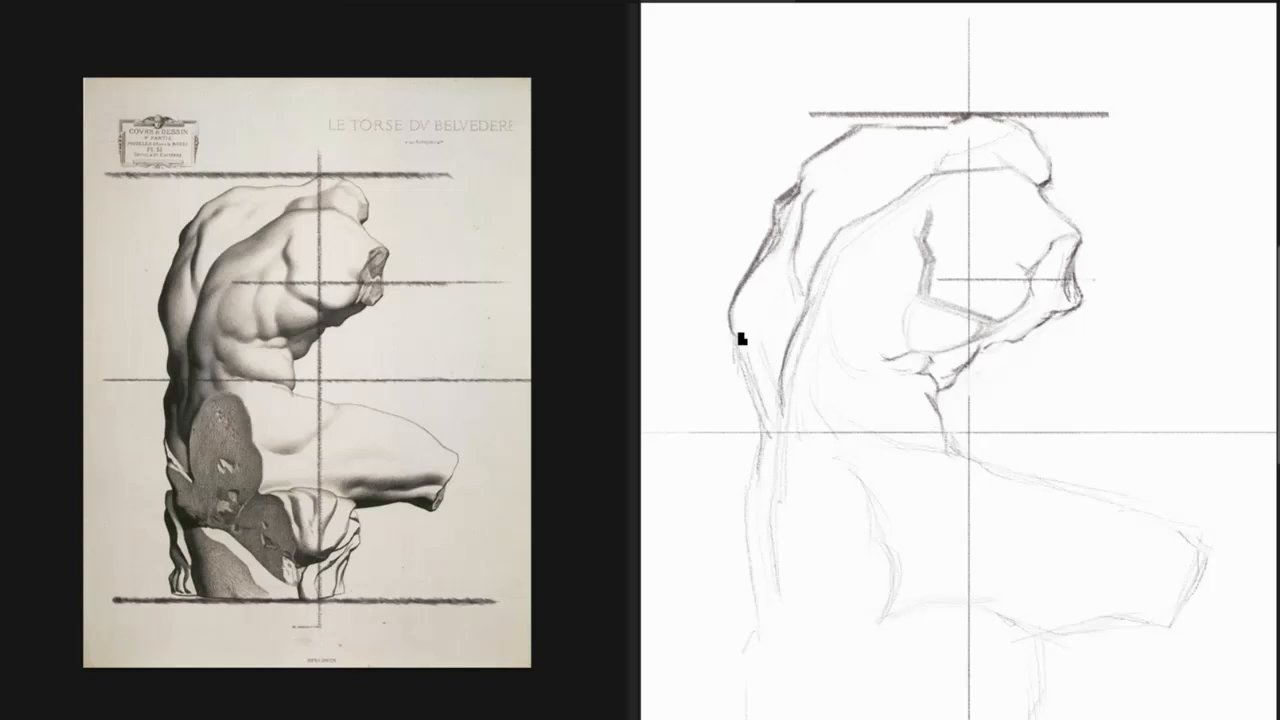
Strengthen the outer contour of the lower back from mid-back to just below the central horizontal guide.
mouse_move(746, 347)
left_mouse_down()
mouse_move(766, 426)
mouse_move(762, 410)
left_mouse_up()
left_click_drag(748, 365, 760, 396)
mouse_move(748, 341)
left_mouse_down()
mouse_move(769, 412)
mouse_move(738, 356)
left_mouse_up()
left_click_drag(748, 364, 760, 400)
left_click_drag(771, 437, 760, 458)
left_click_drag(757, 462, 762, 512)
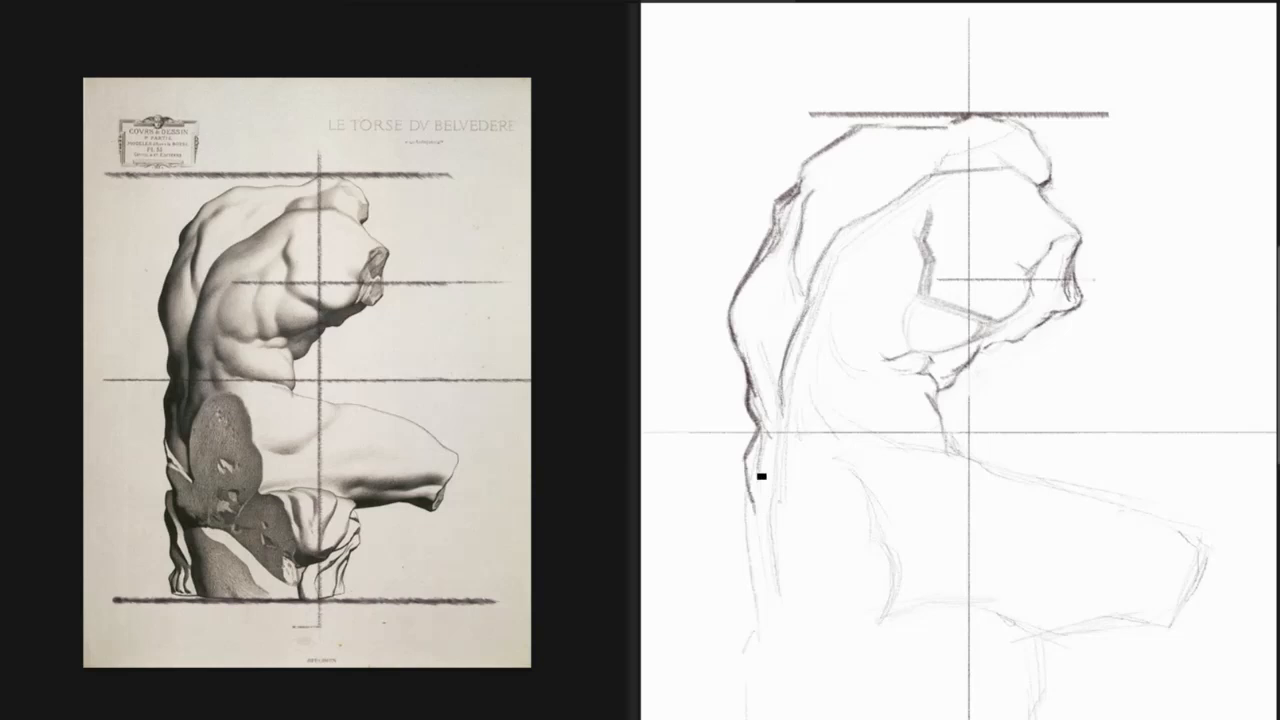
Flip both the drawing and the reference image horizontally to compare them in mirror view.
left_click(1019, 509, "alt")
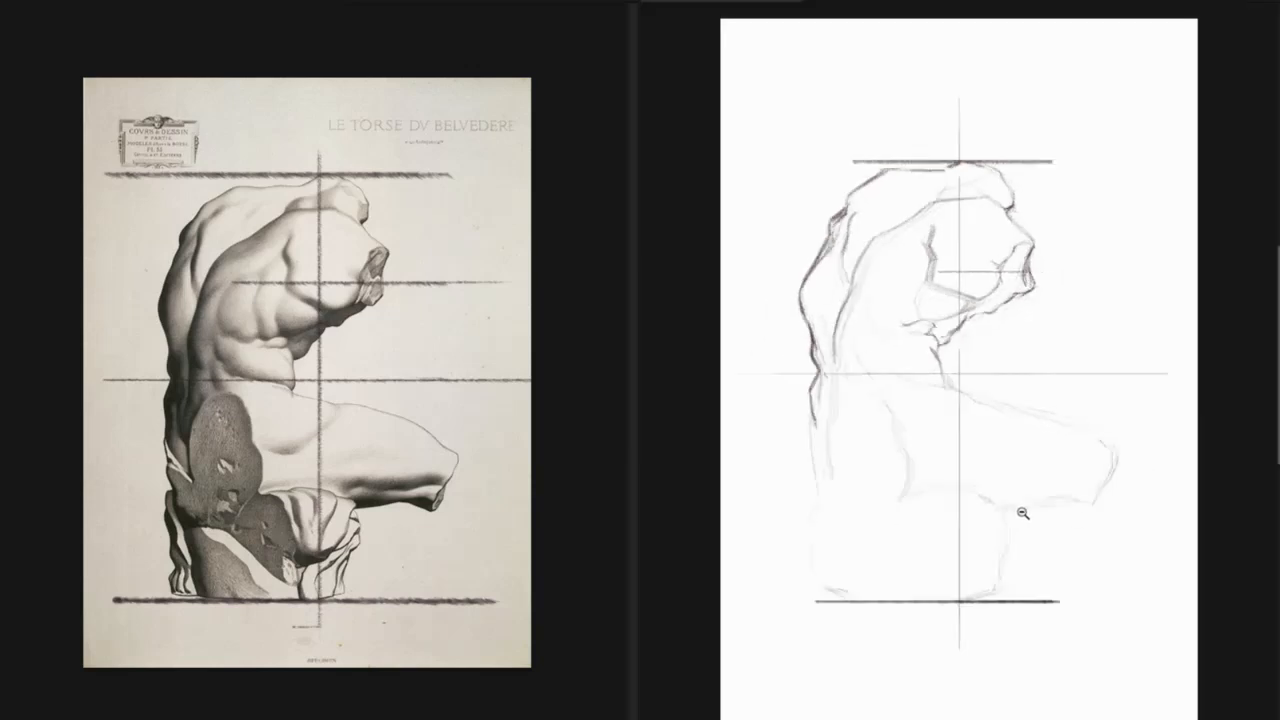
key("ctrl+shift+h")
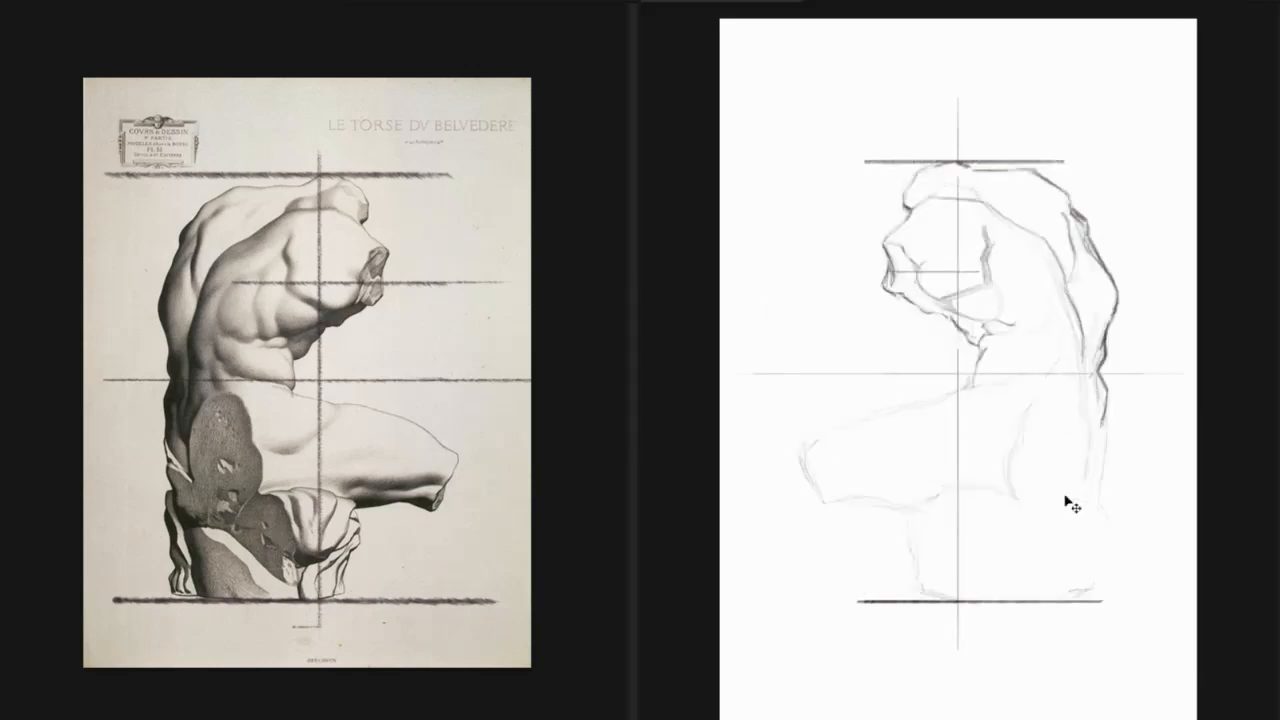
left_click(580, 536)
key("ctrl+shift+h")
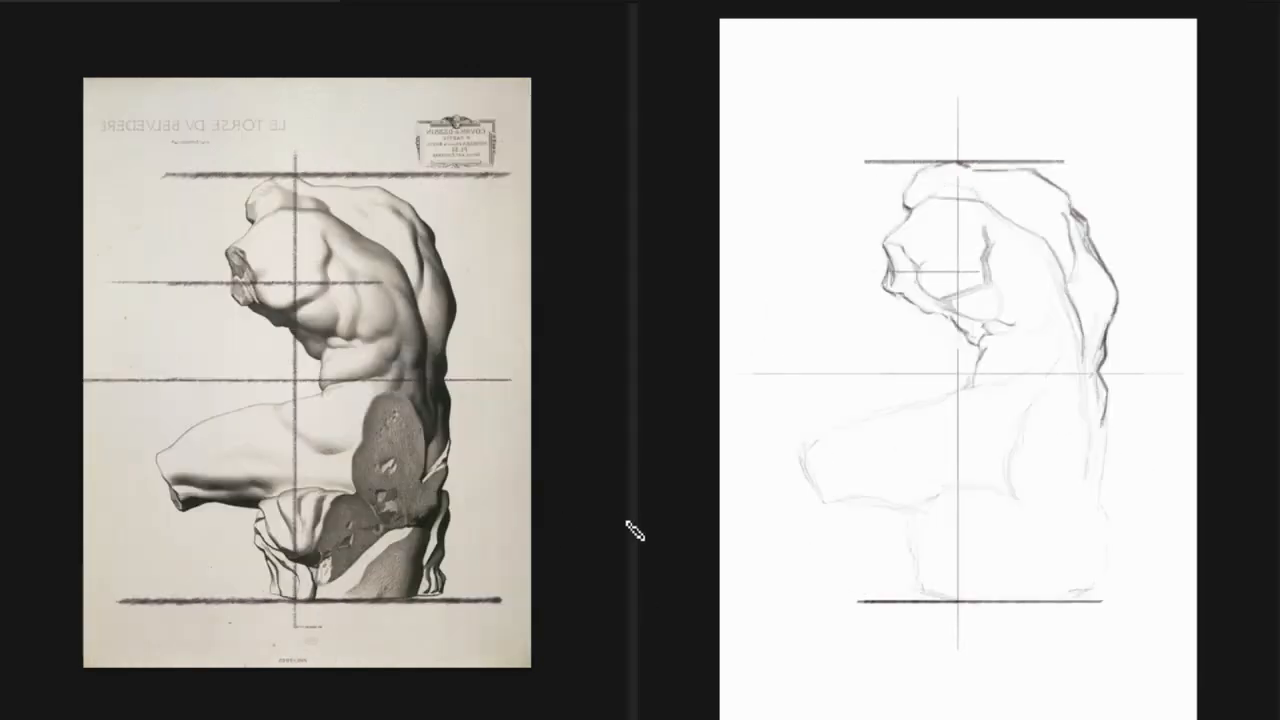
left_click(1139, 398)
left_click(1162, 367, "ctrl")
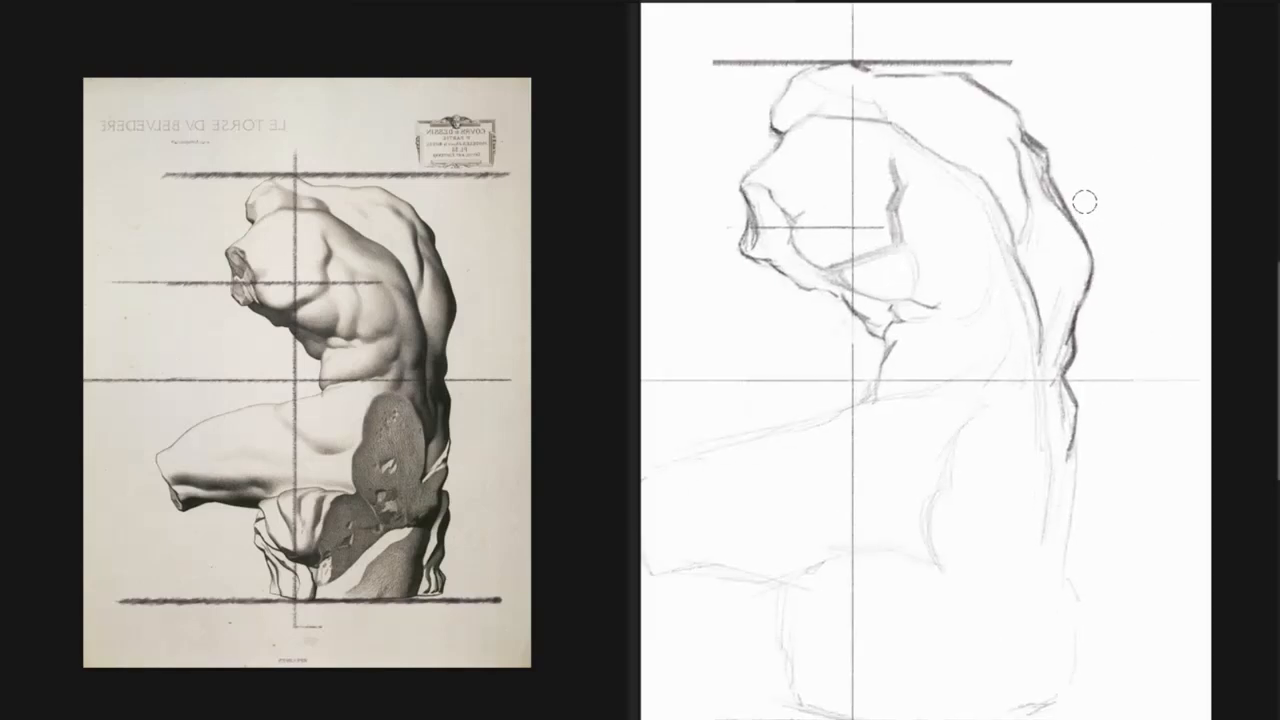
Erase the bulge in the outer mid-back contour and redraw it with a flatter curve.
mouse_move(1086, 212)
left_mouse_down()
mouse_move(1100, 300)
mouse_move(1091, 294)
left_mouse_up()
mouse_move(1066, 200)
left_mouse_down()
mouse_move(1090, 270)
mouse_move(1088, 250)
left_mouse_up()
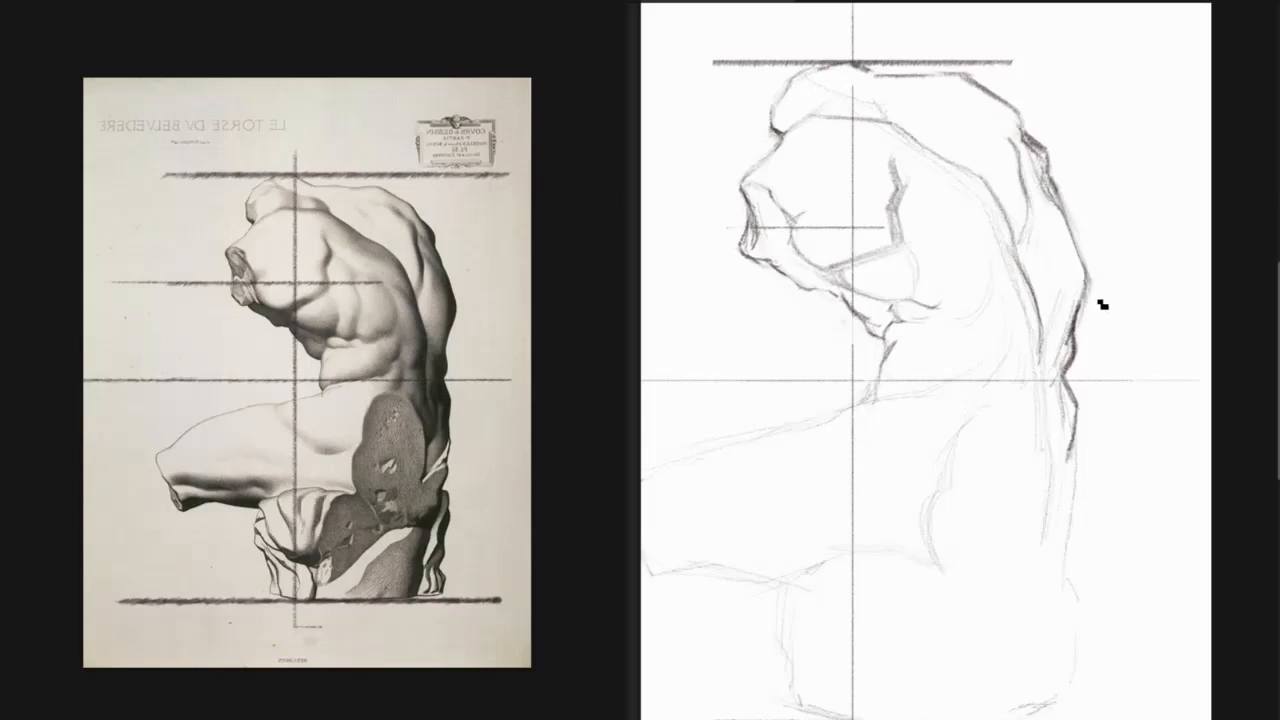
Draw the waist crease above the thigh and extend the shaded lower back shape into a pointed wedge below the central guide.
left_click_drag(997, 409, 1020, 377)
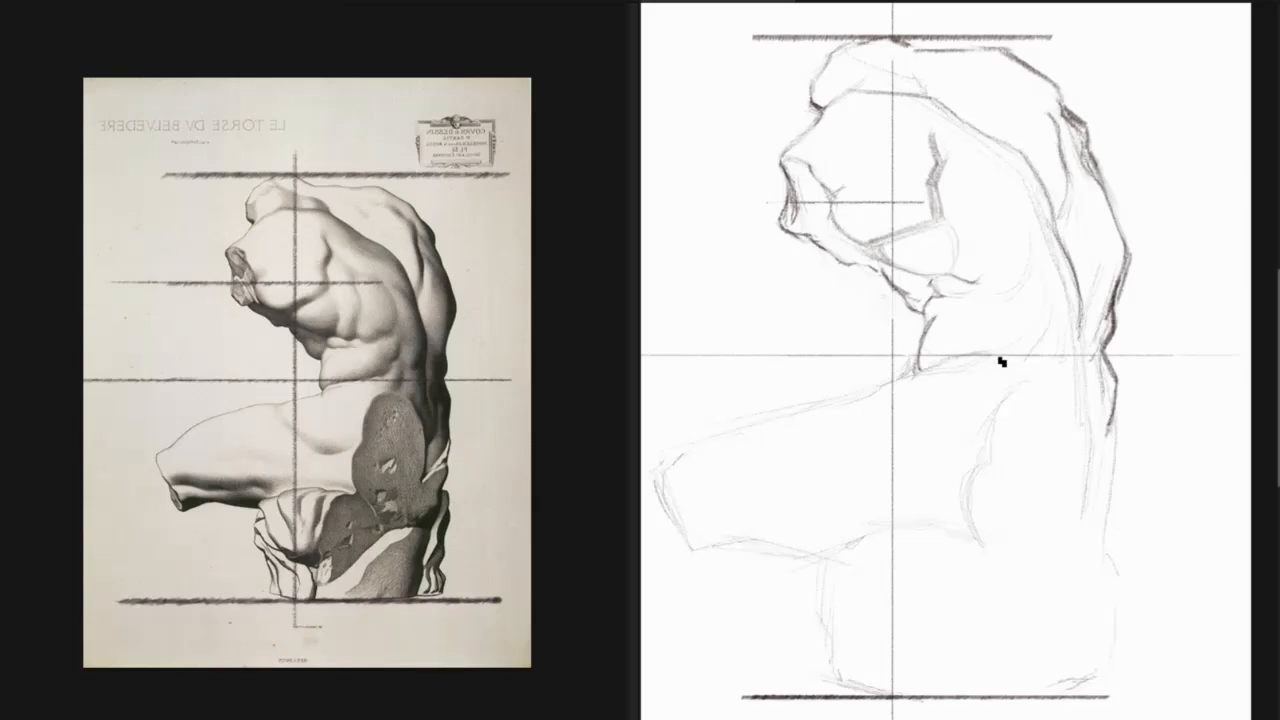
left_click_drag(960, 355, 1027, 345)
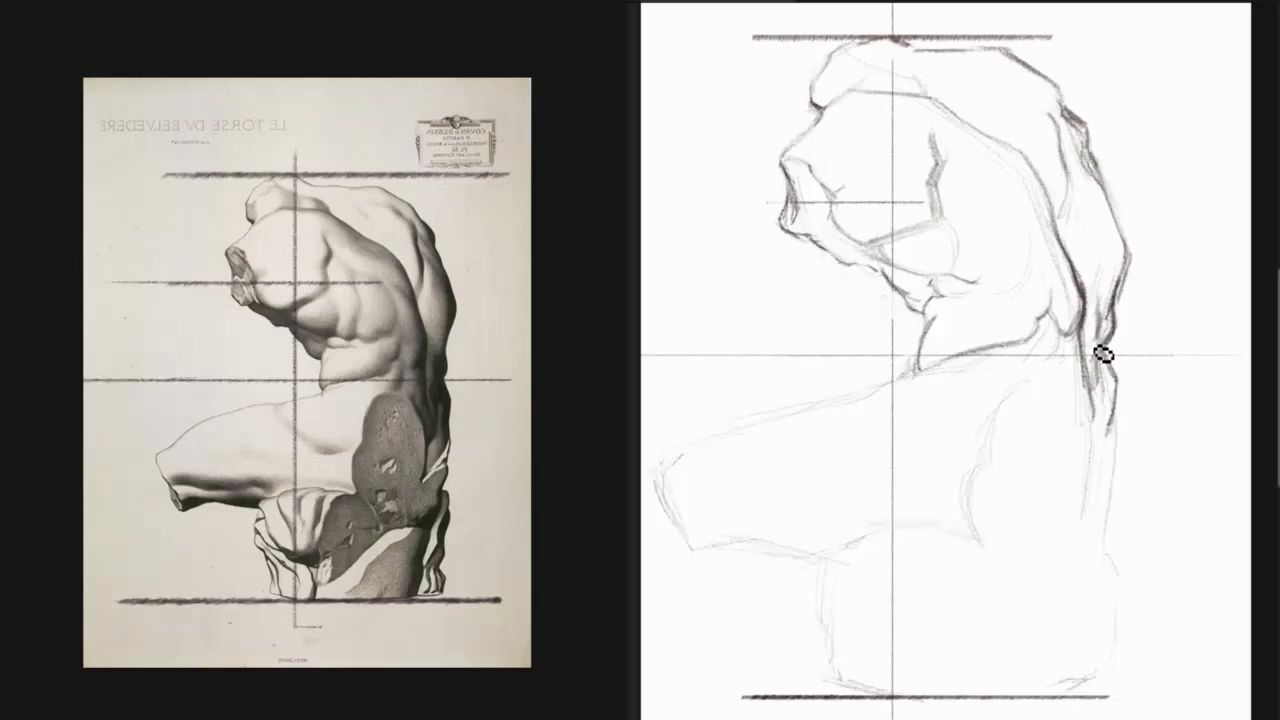
mouse_move(1103, 342)
left_mouse_down()
mouse_move(1130, 251)
mouse_move(1098, 340)
mouse_move(1109, 319)
mouse_move(1115, 382)
left_mouse_up()
mouse_move(1108, 419)
left_mouse_down()
mouse_move(1092, 466)
mouse_move(1096, 444)
mouse_move(1110, 451)
left_mouse_up()
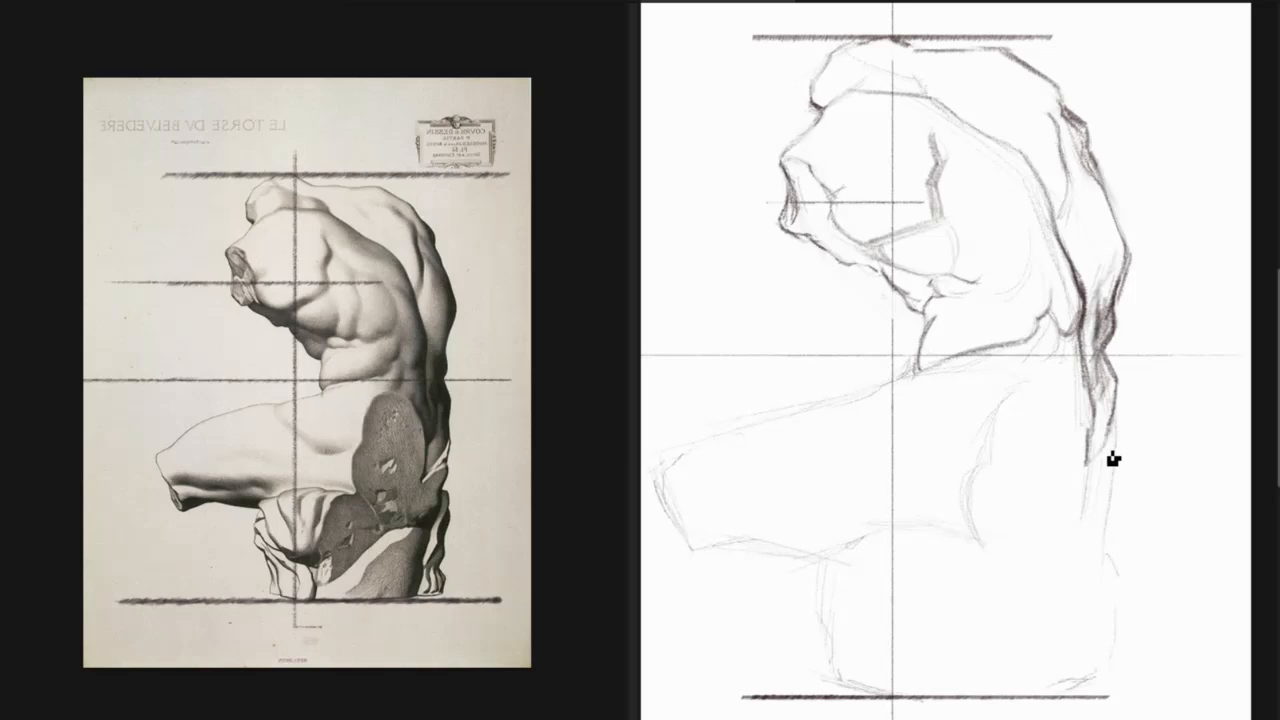
left_click_drag(1118, 442, 1103, 471)
Hatch the shadow on the hip and mark the fold on the upper thigh with a dark accent.
mouse_move(1039, 373)
left_mouse_down()
mouse_move(1007, 412)
mouse_move(1019, 406)
mouse_move(995, 406)
mouse_move(1006, 429)
mouse_move(1057, 380)
mouse_move(1017, 443)
mouse_move(1039, 436)
mouse_move(1030, 420)
left_mouse_up()
mouse_move(1062, 394)
left_mouse_down()
mouse_move(1051, 414)
mouse_move(1007, 419)
mouse_move(1024, 421)
left_mouse_up()
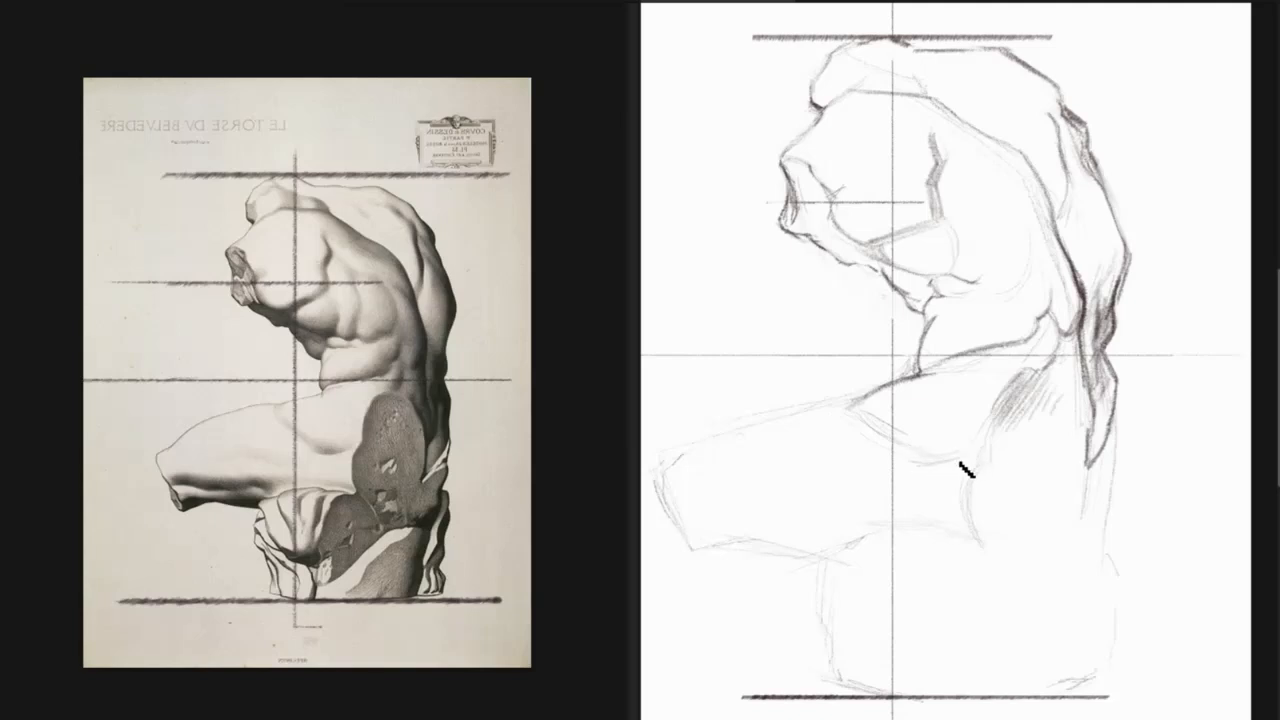
left_click_drag(909, 461, 964, 462)
left_click_drag(934, 466, 960, 465)
Erase the rough line along the thigh's upper edge and redraw it as a firm curve down to the knee stump.
mouse_move(840, 404)
left_mouse_down()
mouse_move(728, 453)
mouse_move(903, 398)
mouse_move(791, 399)
mouse_move(698, 433)
mouse_move(801, 388)
mouse_move(736, 414)
left_mouse_up()
key("e")
key("b")
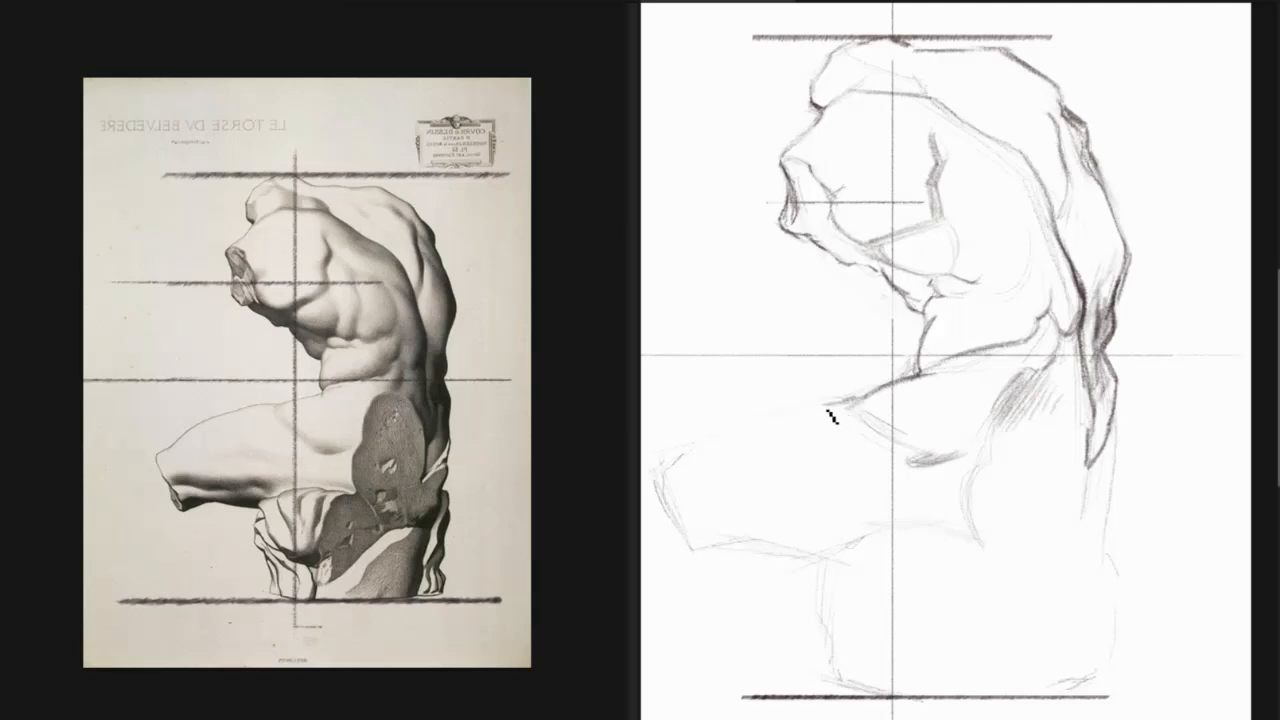
left_click_drag(830, 416, 744, 444)
left_click_drag(737, 433, 669, 484)
Define the knee stump's cut end with a dark accent and draw the thigh's underside contour.
mouse_move(673, 488)
left_mouse_down()
mouse_move(711, 539)
mouse_move(703, 550)
mouse_move(686, 523)
mouse_move(706, 537)
left_mouse_up()
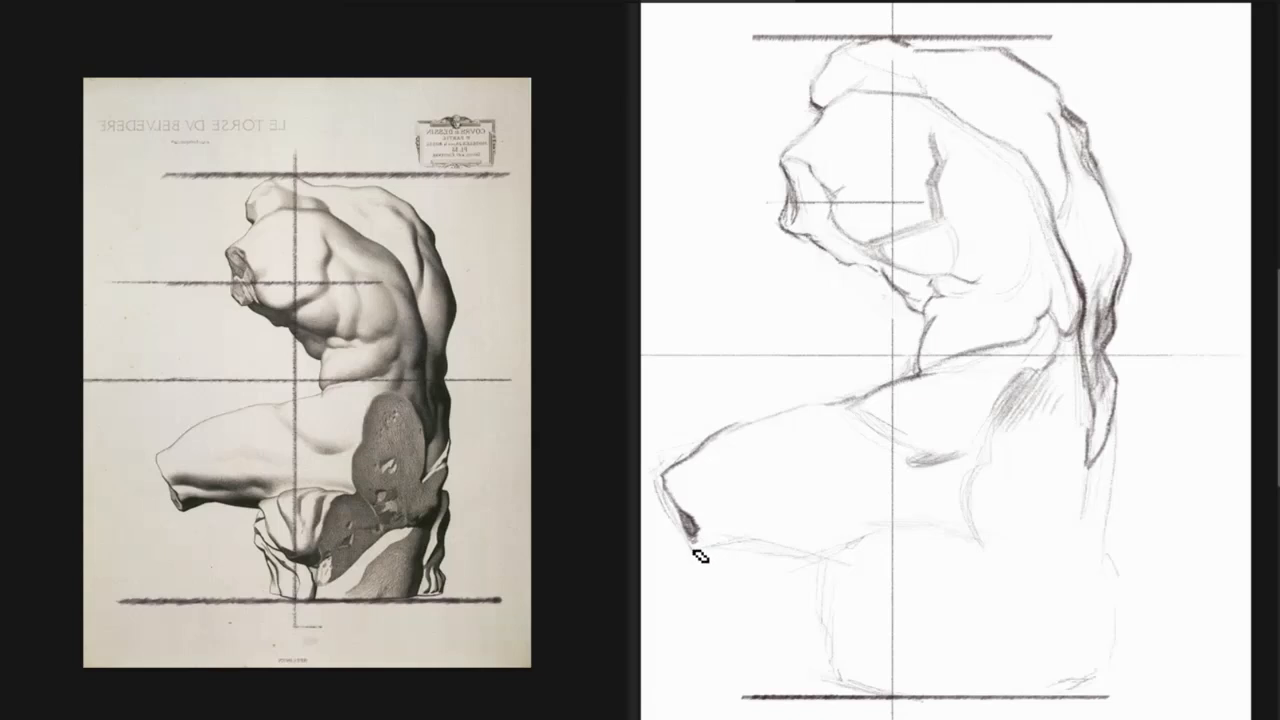
mouse_move(697, 542)
left_mouse_down()
mouse_move(712, 538)
mouse_move(711, 551)
mouse_move(766, 529)
mouse_move(744, 534)
mouse_move(827, 558)
mouse_move(766, 551)
mouse_move(844, 559)
left_mouse_up()
mouse_move(738, 421)
left_mouse_down()
mouse_move(852, 406)
mouse_move(746, 426)
left_mouse_up()
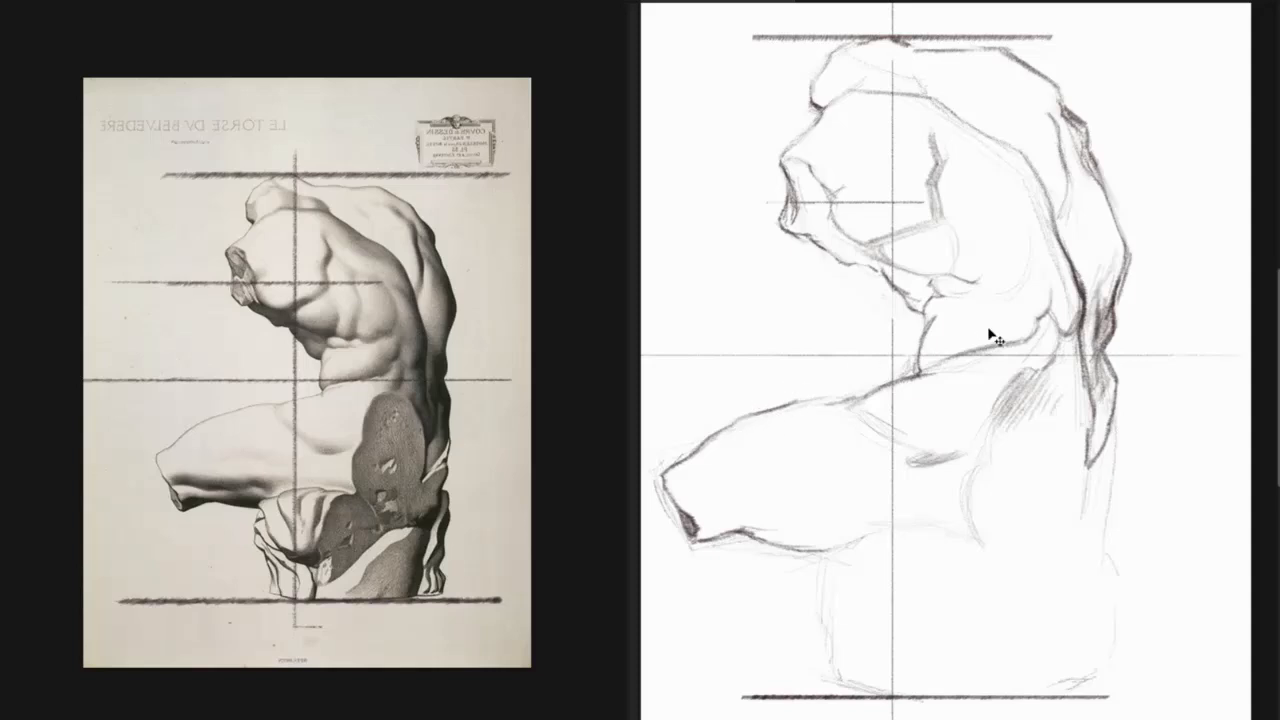
Flip the drawing and the reference image back to their original orientation.
key("m")
left_click(625, 560)
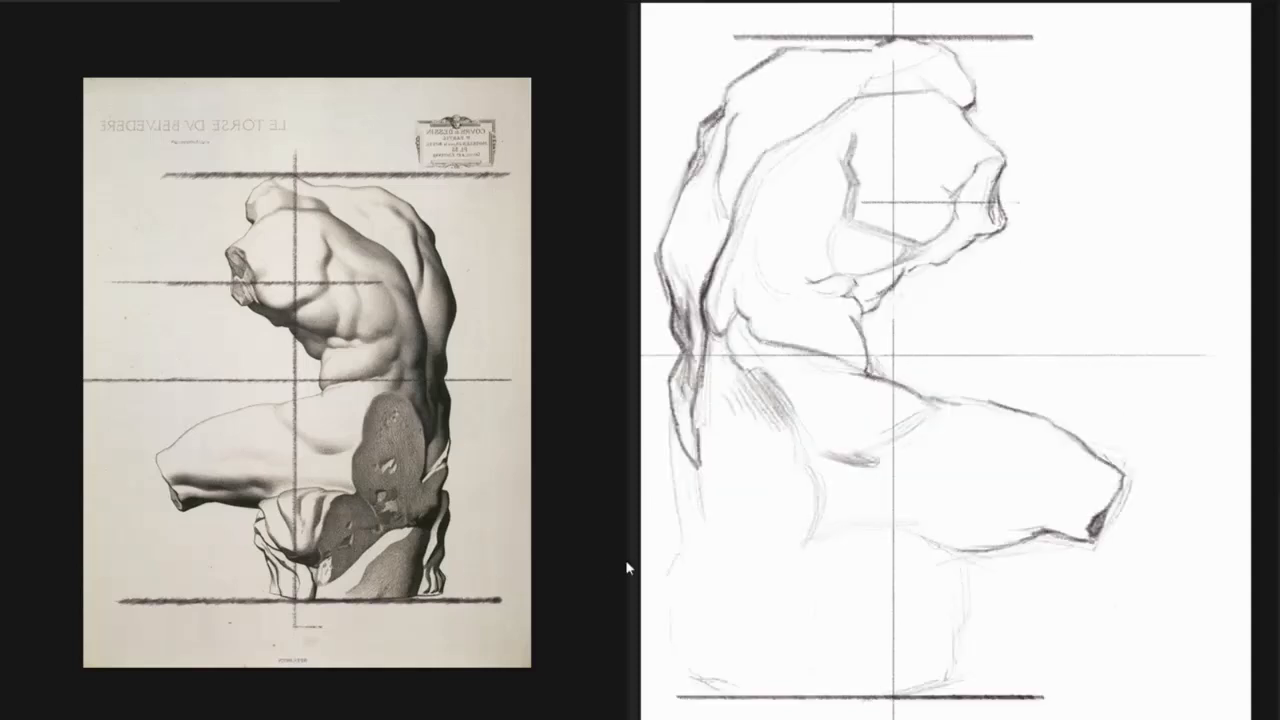
key("m")
left_click(1002, 549)
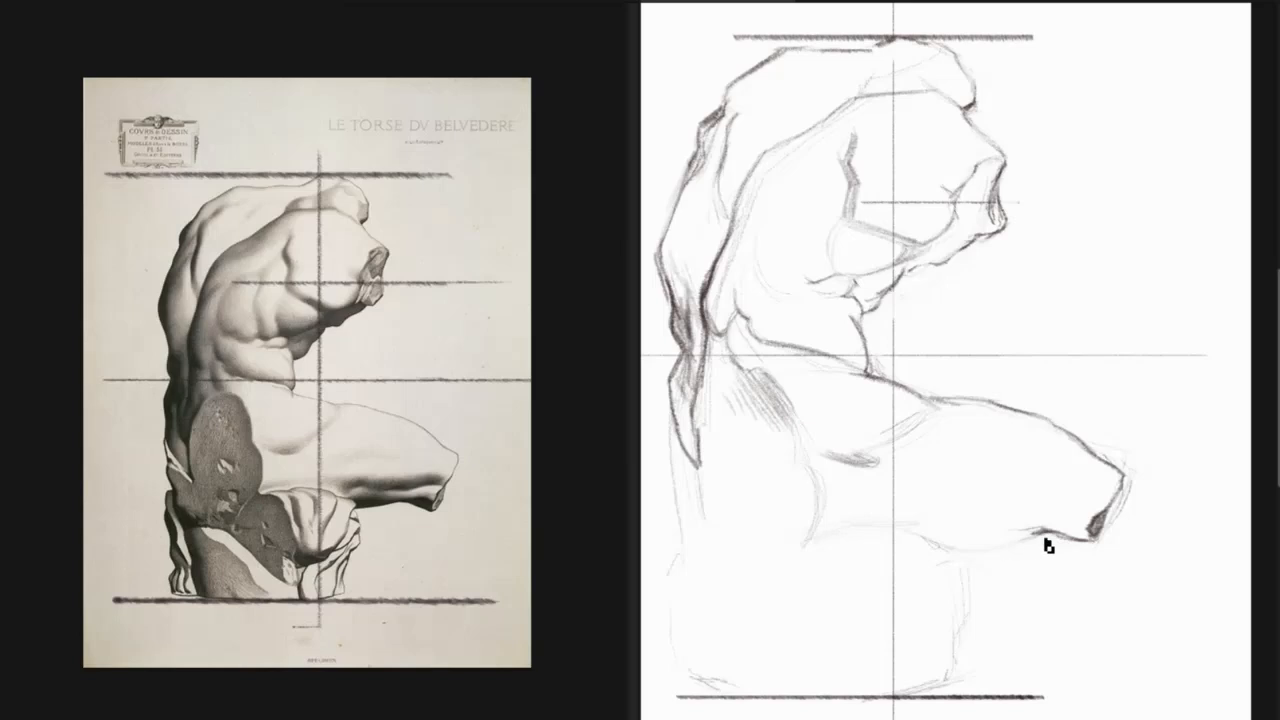
Extend the thigh's underside contour to the seat and draw the seat's front edge down to the base line.
mouse_move(1042, 536)
left_mouse_down()
mouse_move(974, 546)
mouse_move(1043, 533)
mouse_move(1000, 539)
left_mouse_up()
mouse_move(978, 548)
left_mouse_down()
mouse_move(991, 620)
mouse_move(980, 568)
mouse_move(973, 607)
mouse_move(990, 619)
mouse_move(971, 688)
left_mouse_up()
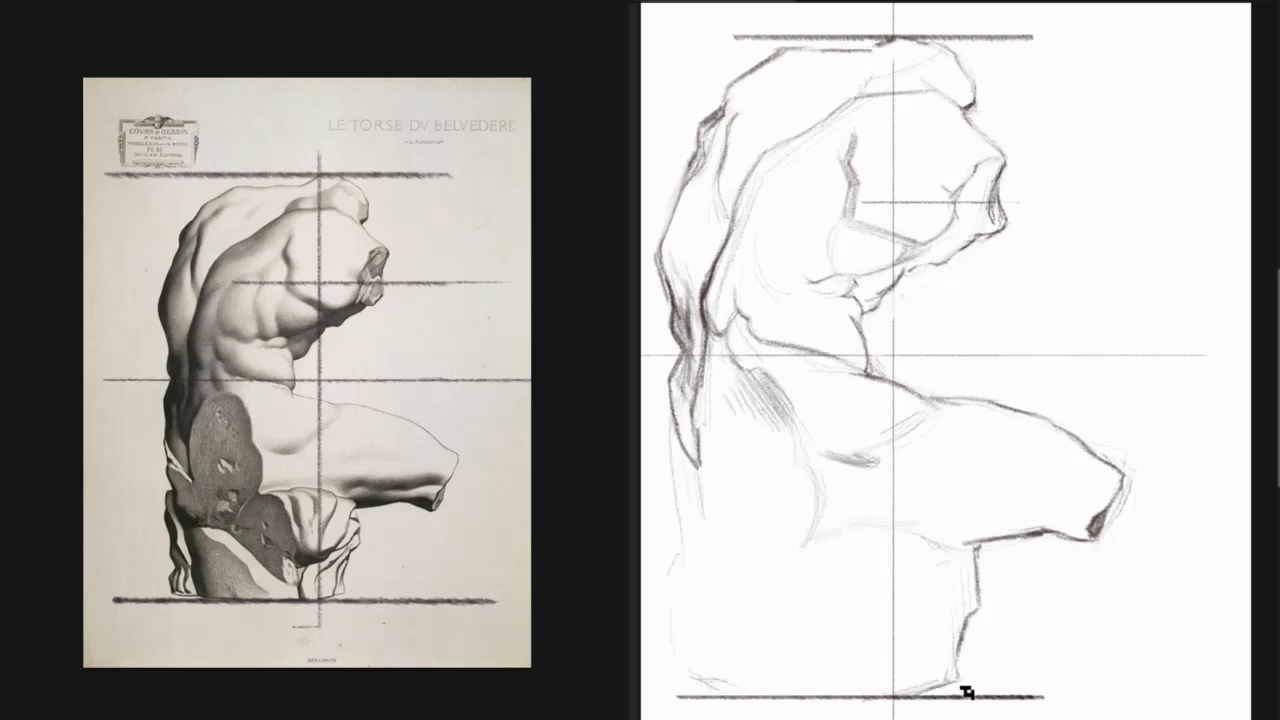
Darken the outer contour of the upper back, check the drawing mirrored, and extend the contour down from the lower back toward the seat.
left_click_drag(1006, 626, 1048, 668)
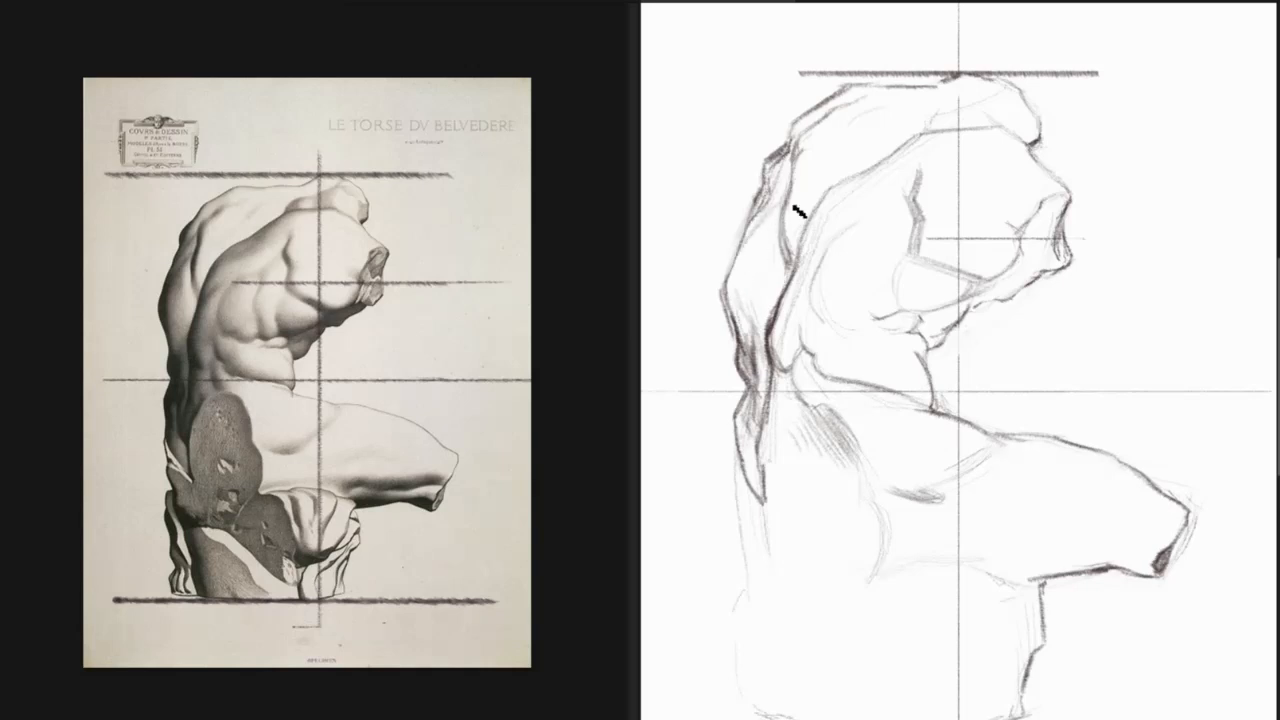
left_click_drag(751, 230, 728, 284)
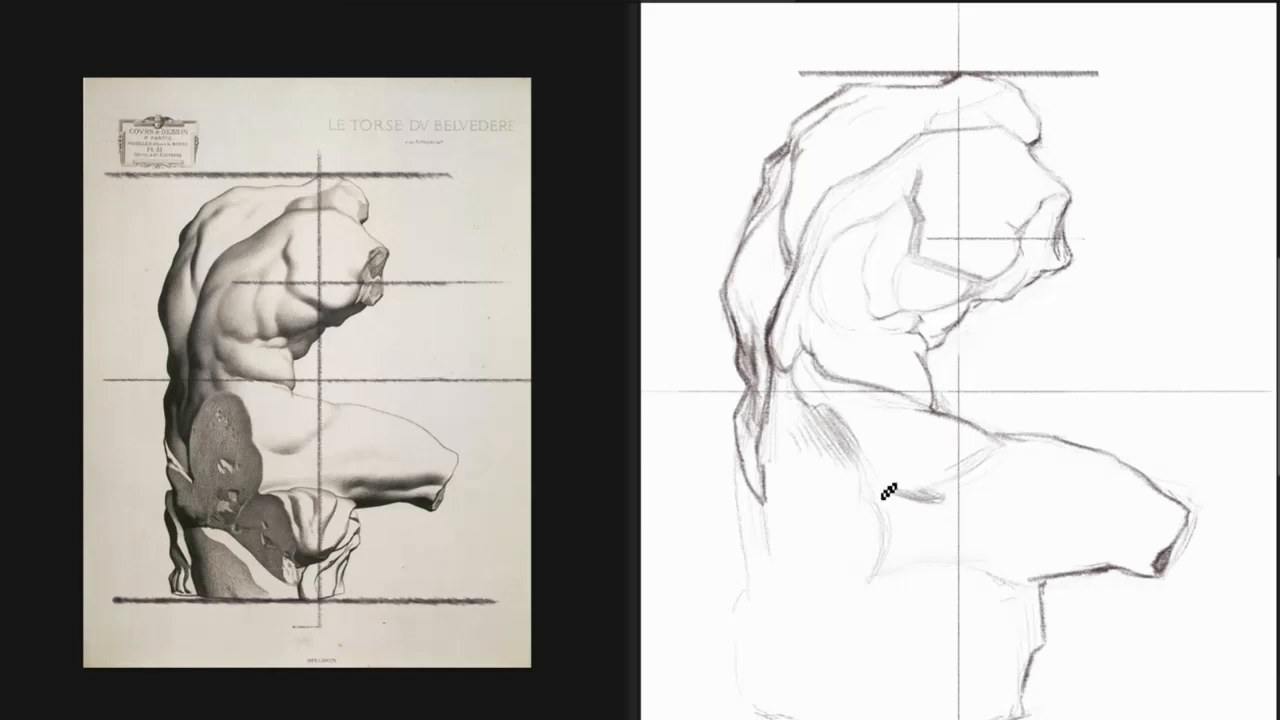
key("m")
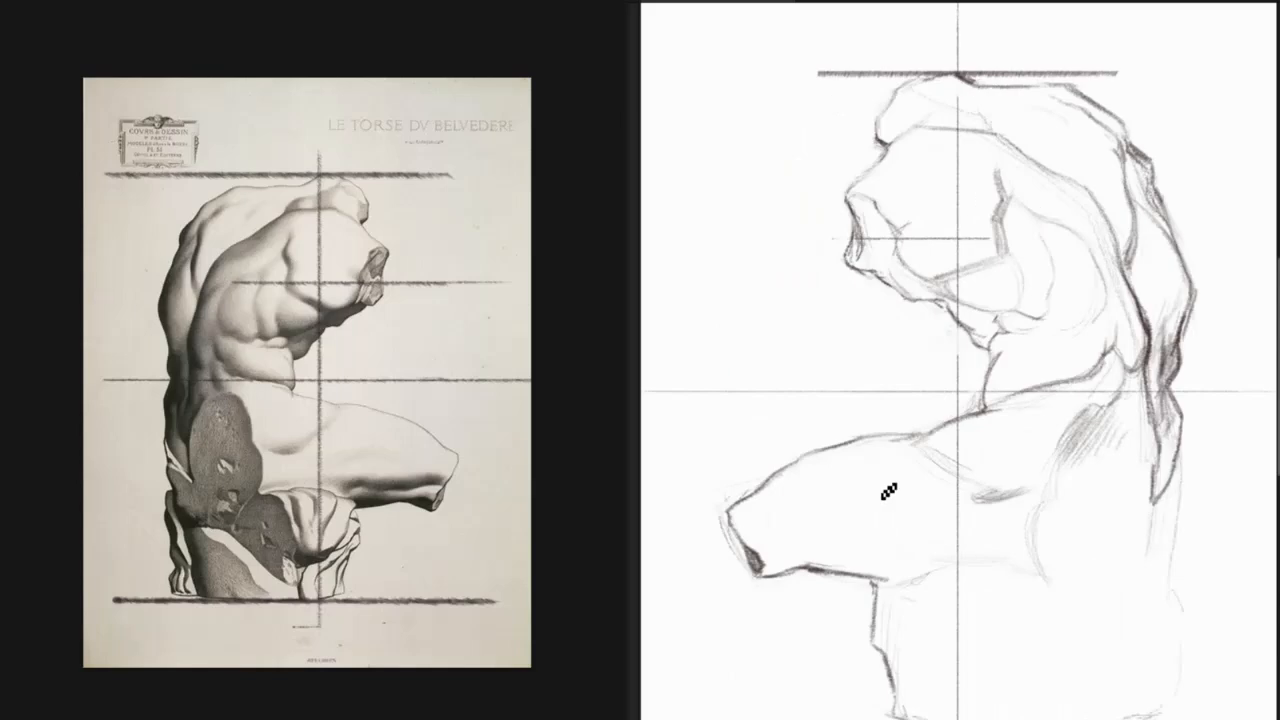
key("m")
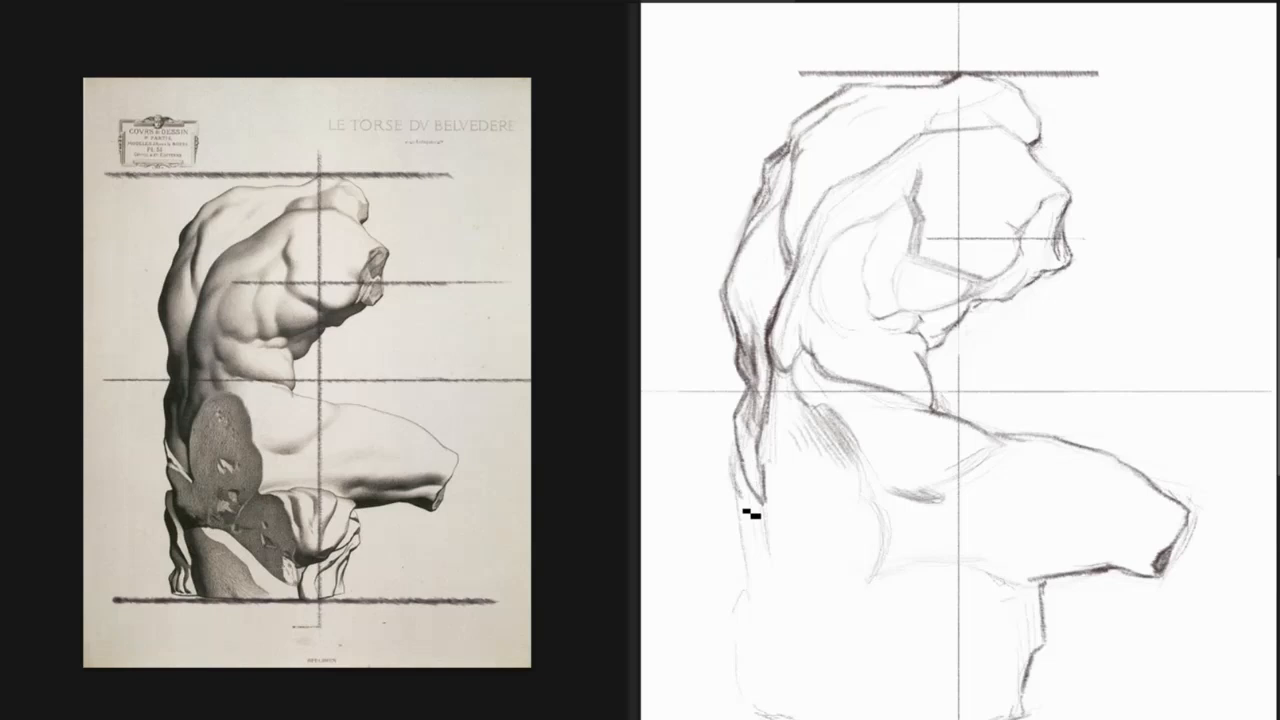
left_click_drag(738, 507, 747, 531)
Compare the drawing and the reference plate upside down, and return both to their upright orientation.
key("ctrl+shift+v")
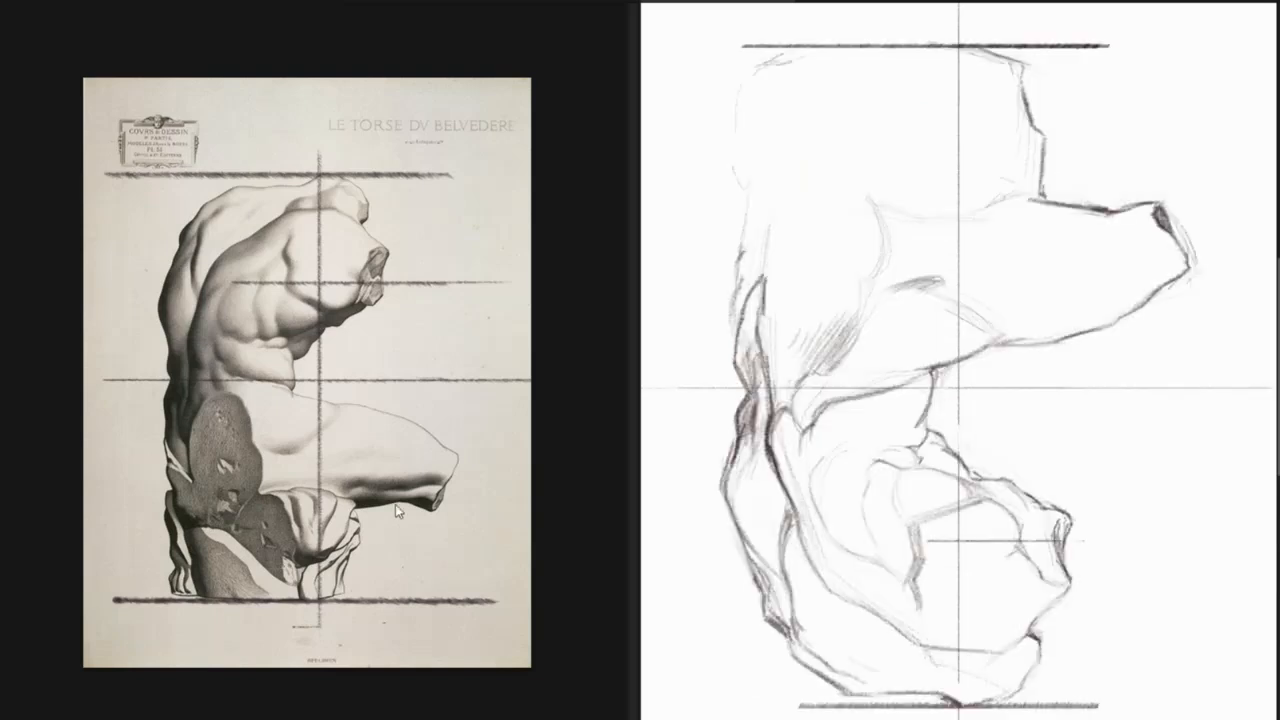
left_click(459, 528)
key("ctrl+shift+v")
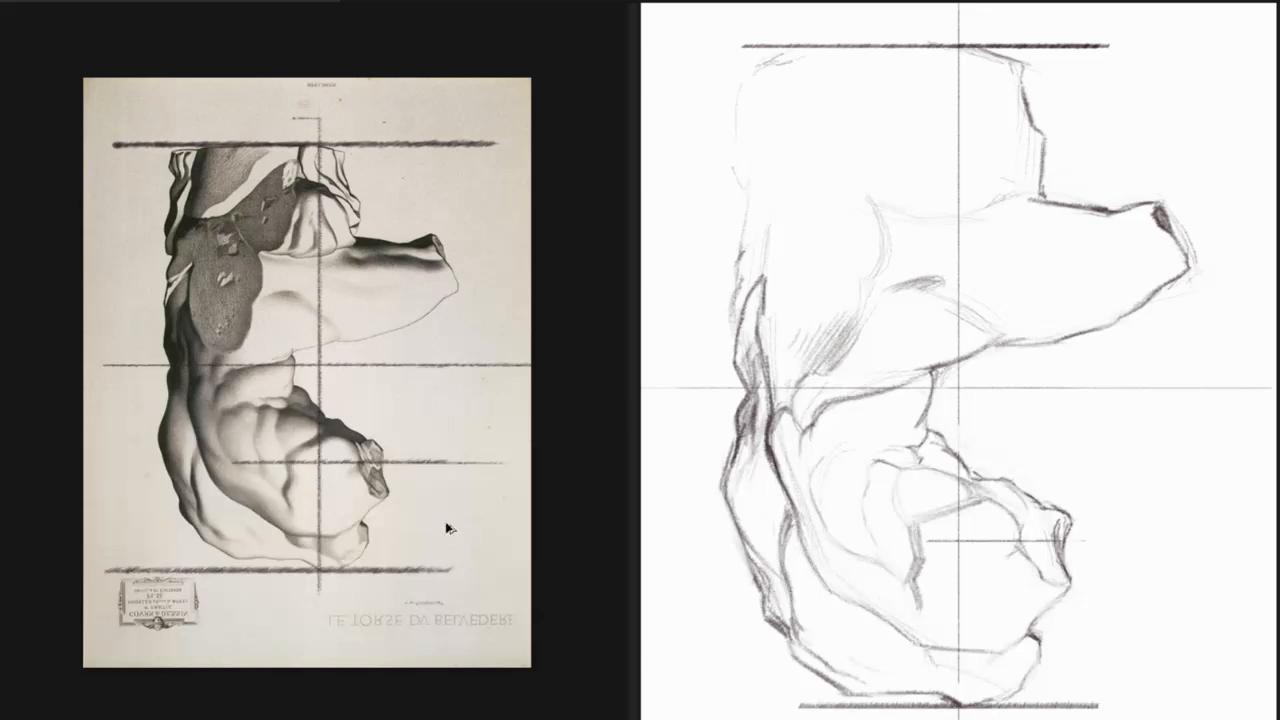
key("ctrl+shift+v")
left_click(1101, 444)
key("ctrl+shift+v")
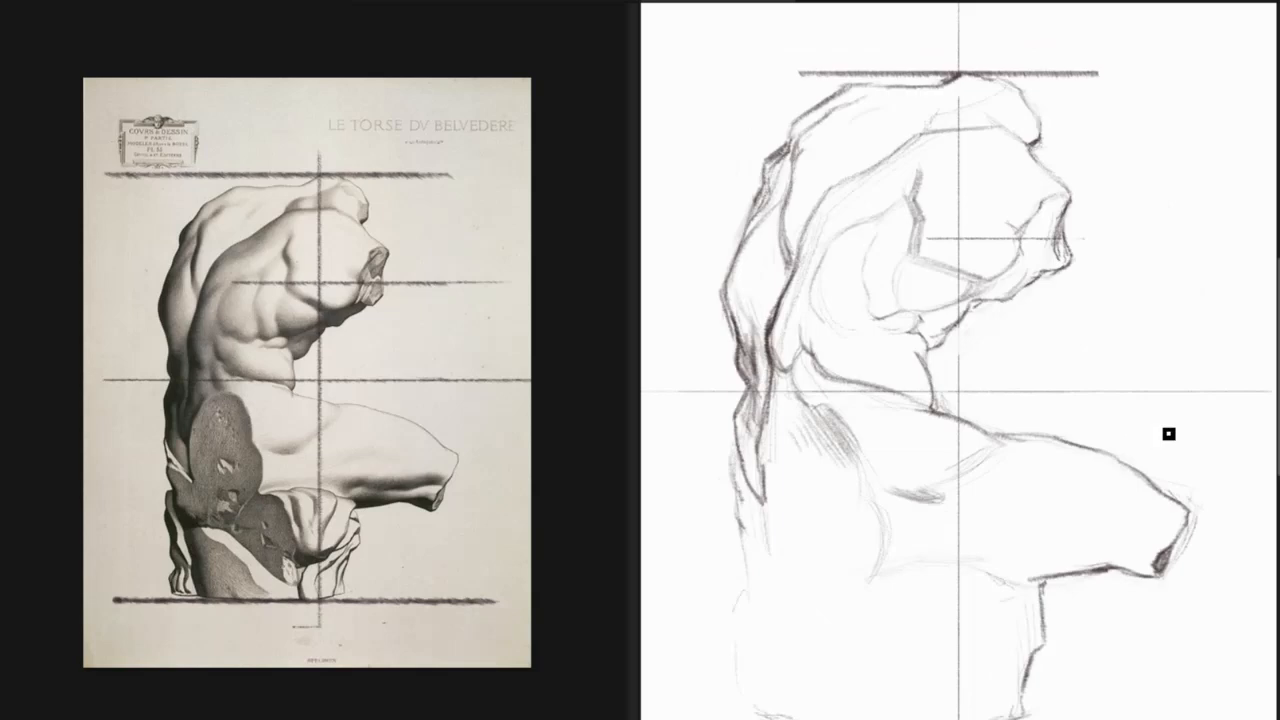
left_click_drag(1089, 488, 1044, 452)
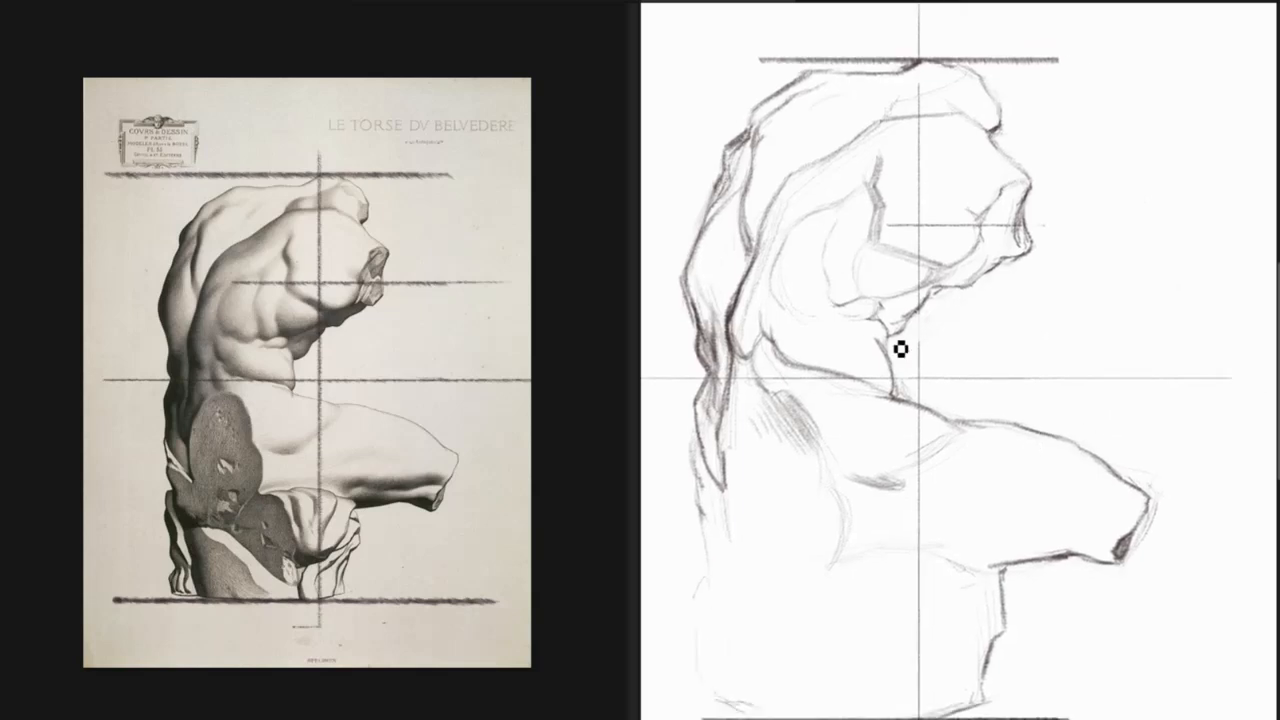
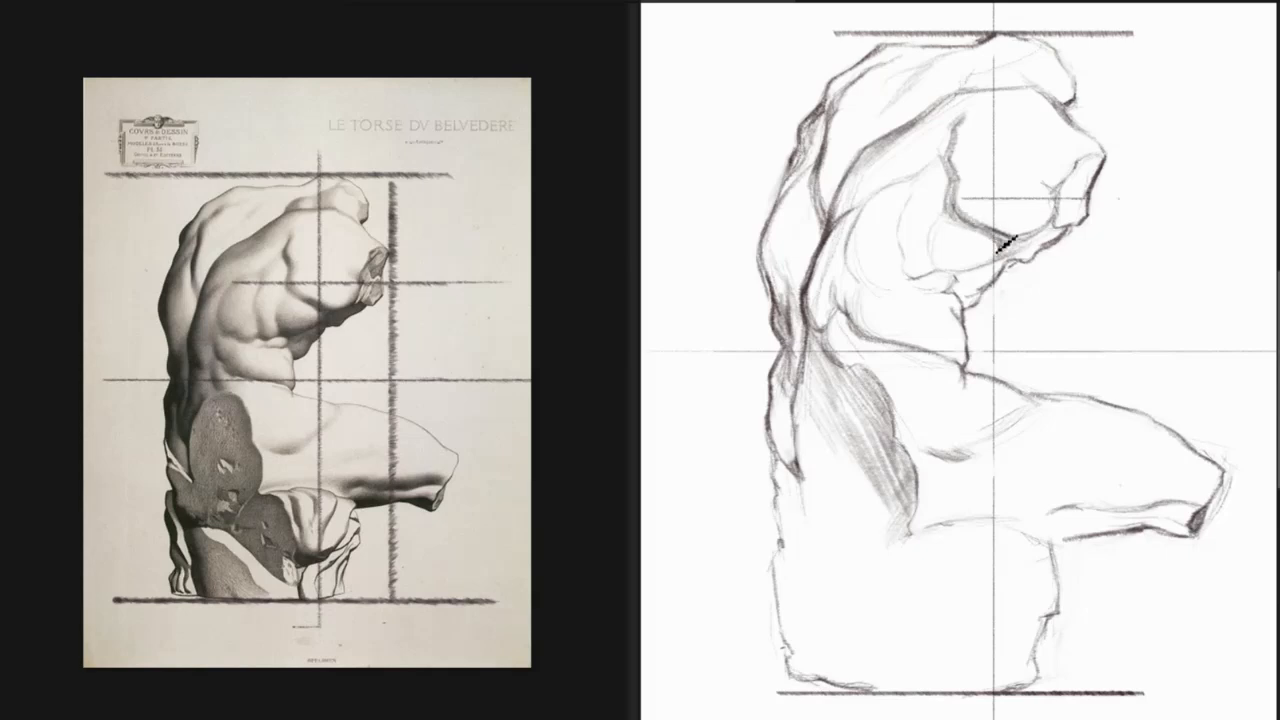
Shade the shadow shape beneath the shoulder stump down toward the abdomen, and check the drawing in a mirrored view.
mouse_move(1018, 258)
left_mouse_down()
mouse_move(1040, 266)
mouse_move(1064, 246)
left_mouse_up()
mouse_move(962, 293)
left_mouse_down()
mouse_move(987, 273)
mouse_move(971, 307)
mouse_move(1011, 261)
mouse_move(985, 285)
mouse_move(985, 269)
mouse_move(1053, 248)
left_mouse_up()
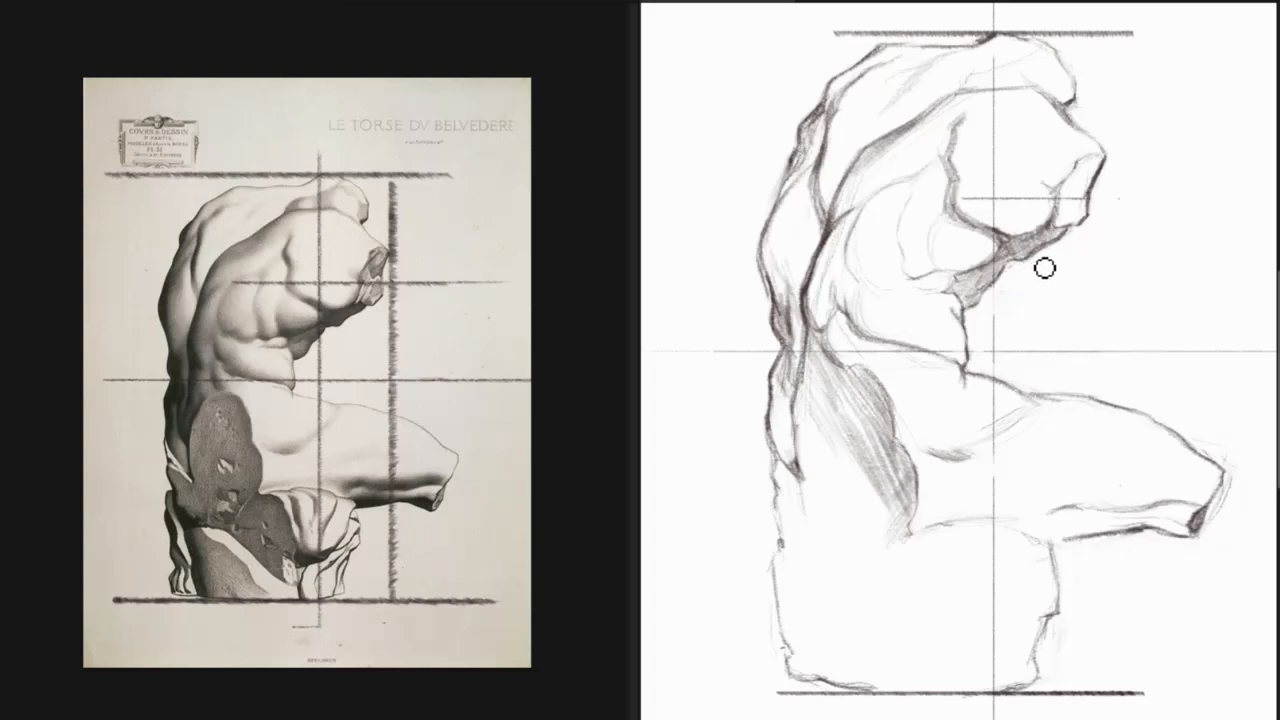
key("m")
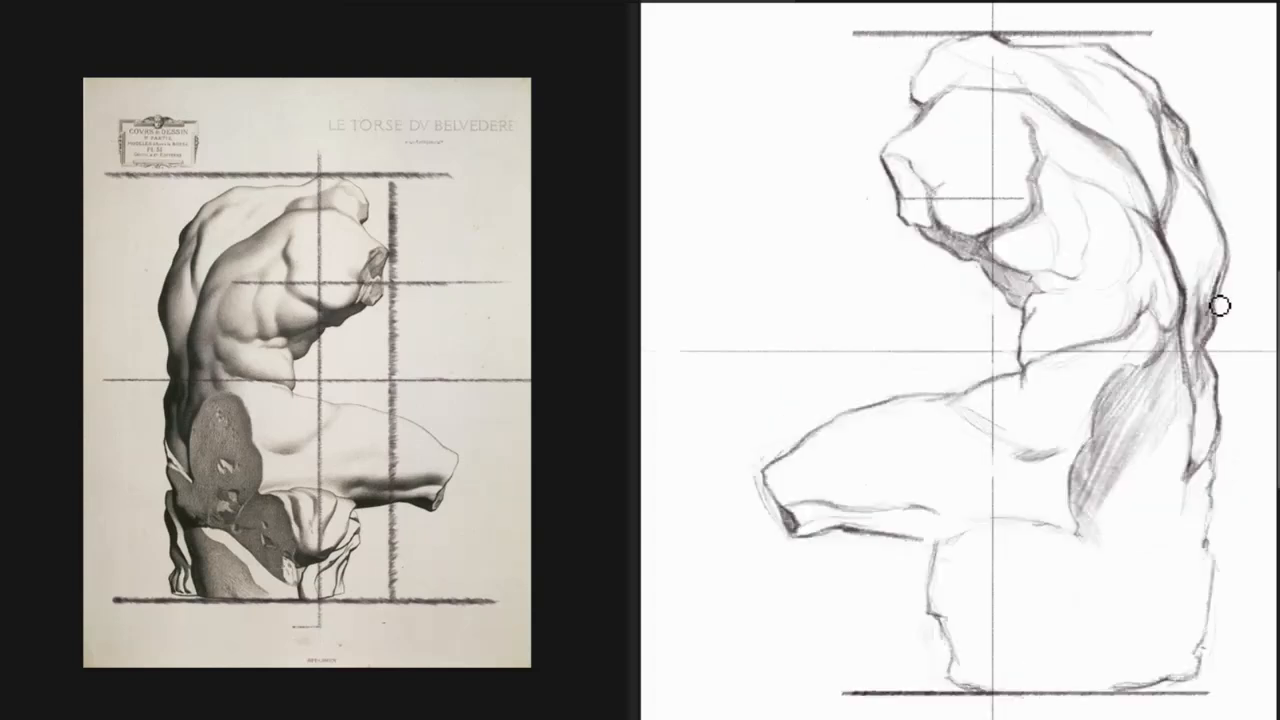
key("m")
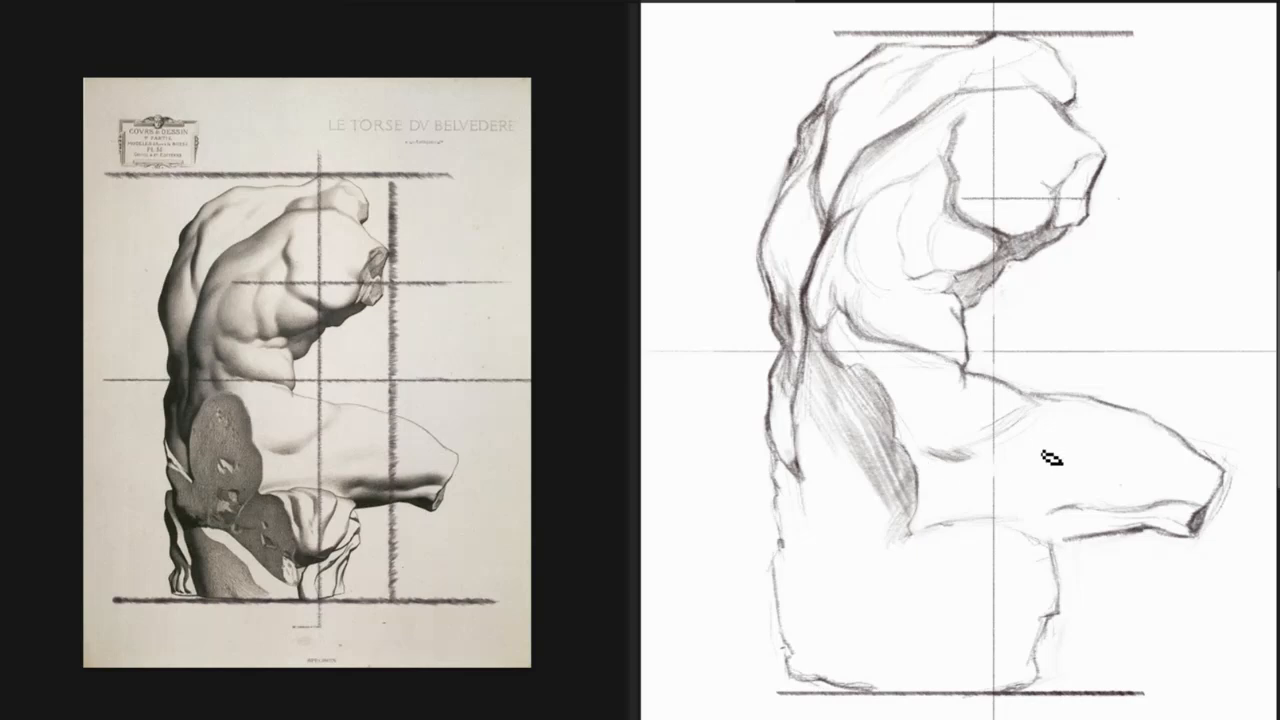
Darken the curved fold where the thigh meets the hip, and mirror both the drawing and the reference plate horizontally.
mouse_move(946, 457)
left_mouse_down()
mouse_move(1044, 430)
mouse_move(968, 458)
left_mouse_up()
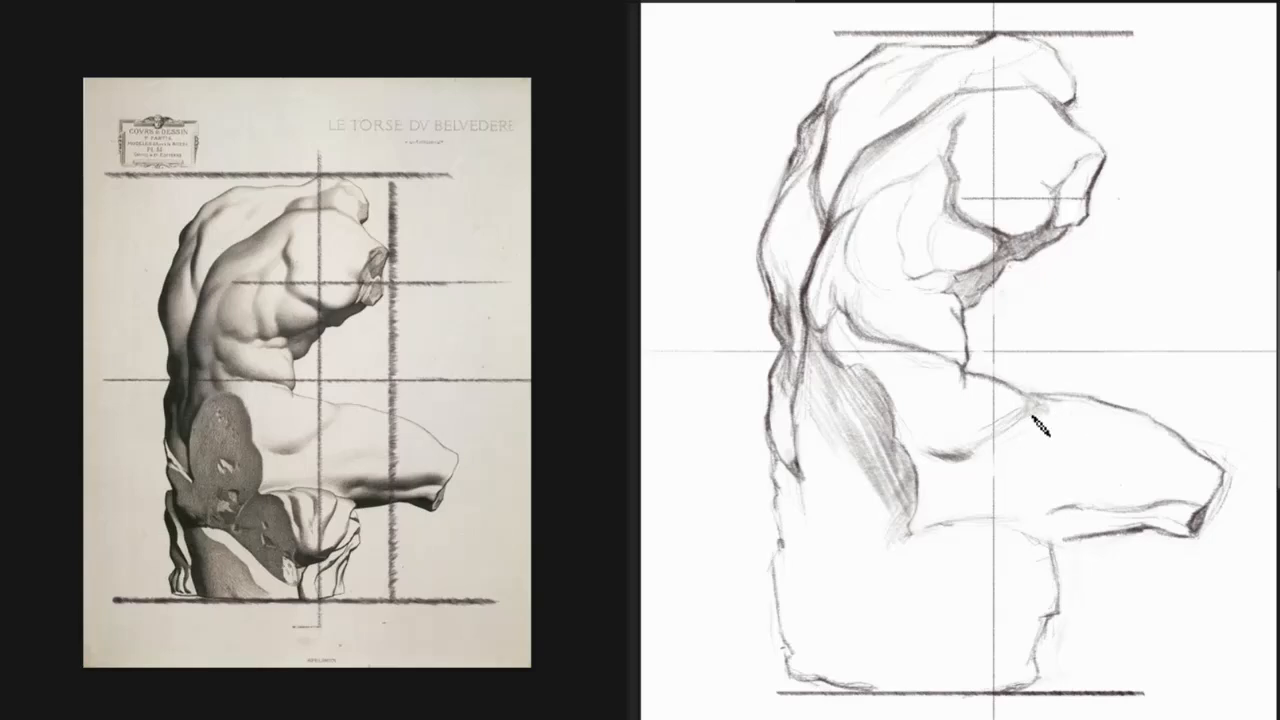
key("m")
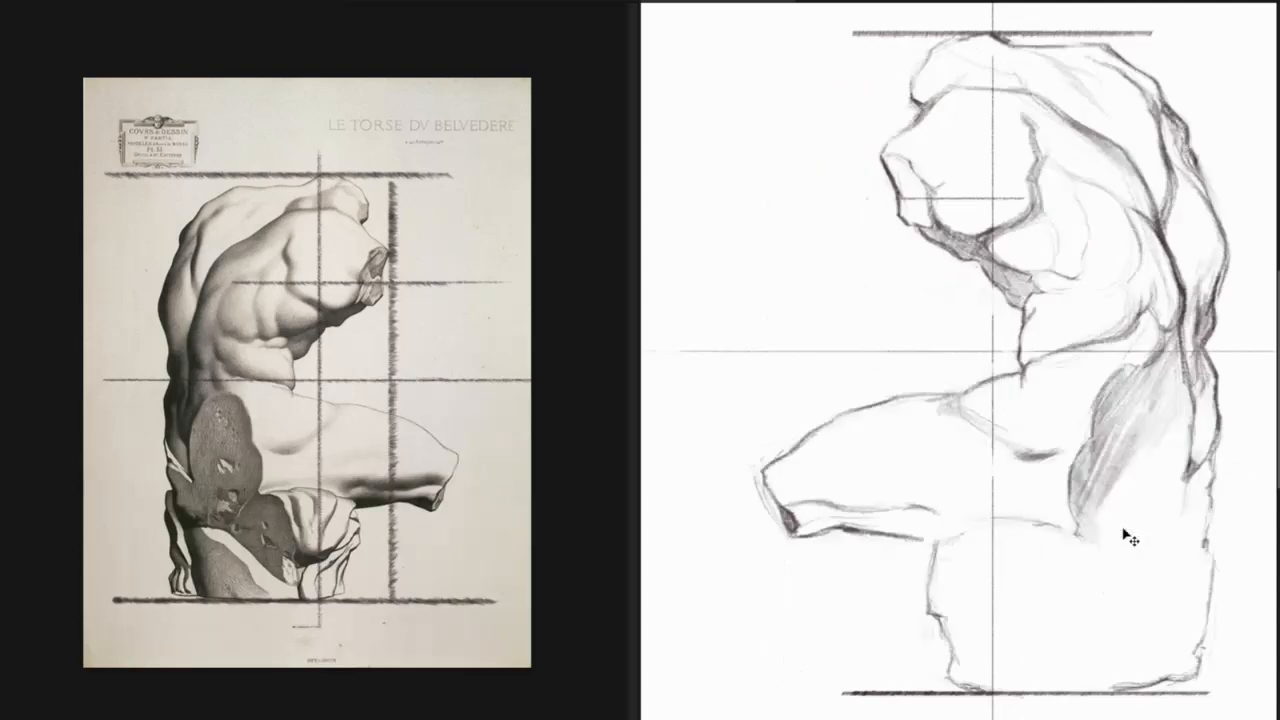
key("m")
key("m")
left_click(479, 554)
key("m")
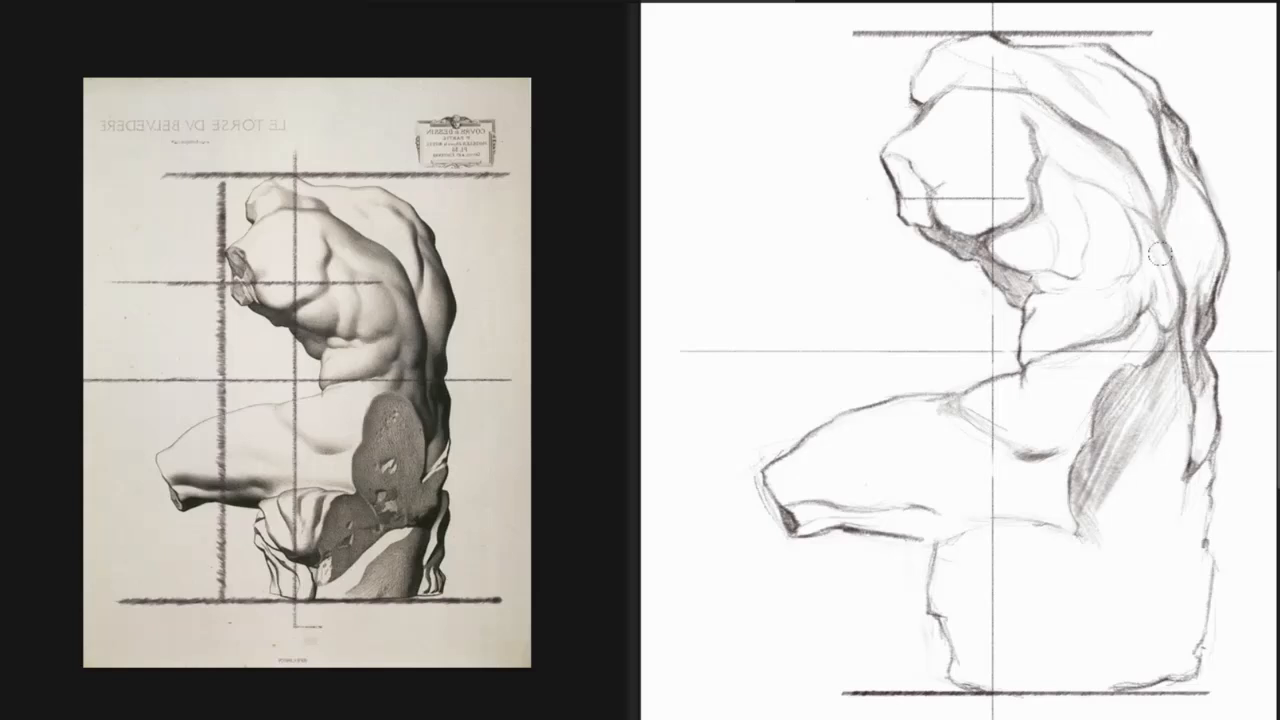
Compare the mirrored drawing with the mirrored reference plate, examining the whole figure at reduced size and again up close.
key("ctrl+shift+h")
key("ctrl+shift+h")
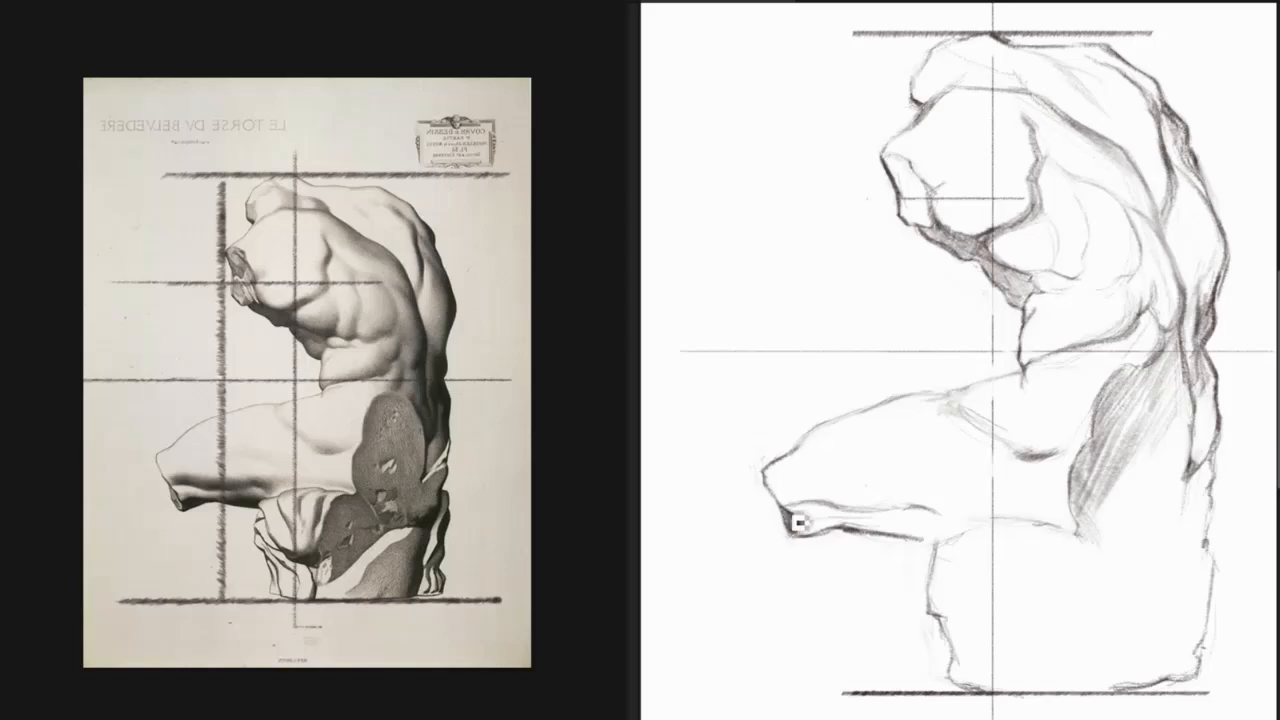
left_click(1030, 560, "alt")
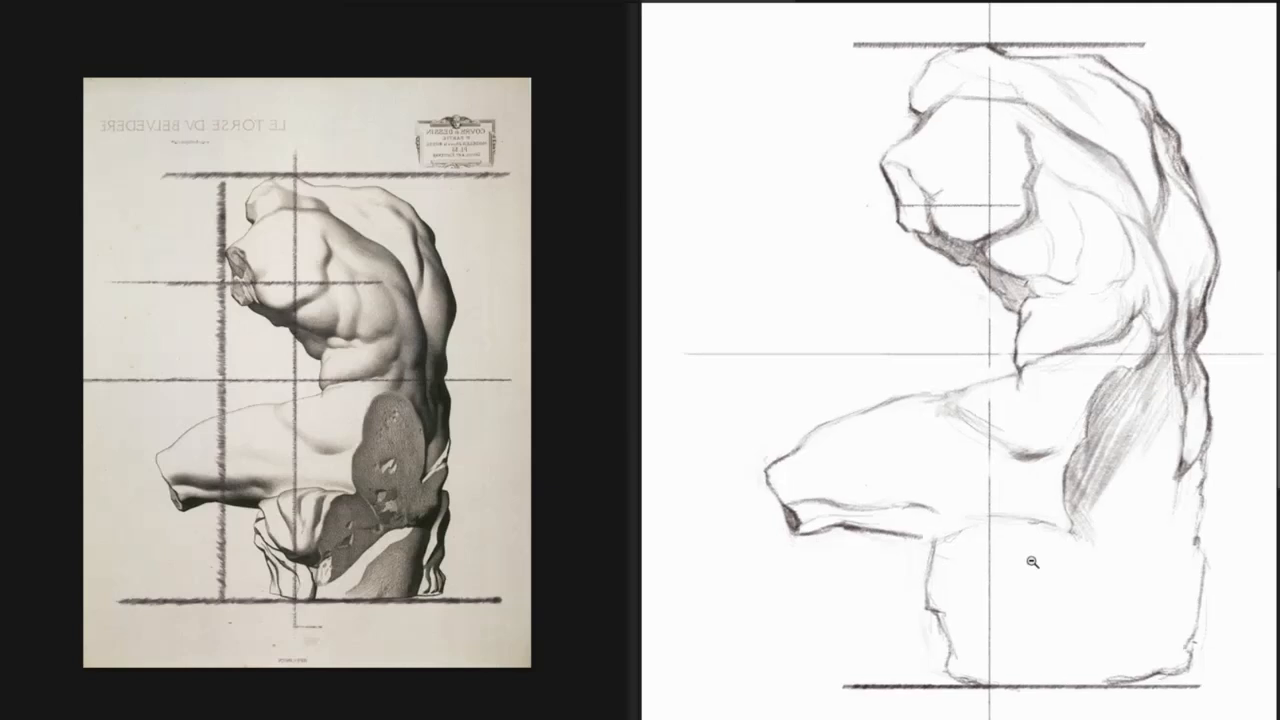
left_click(1032, 564, "alt")
key("ctrl+shift+h")
key("m")
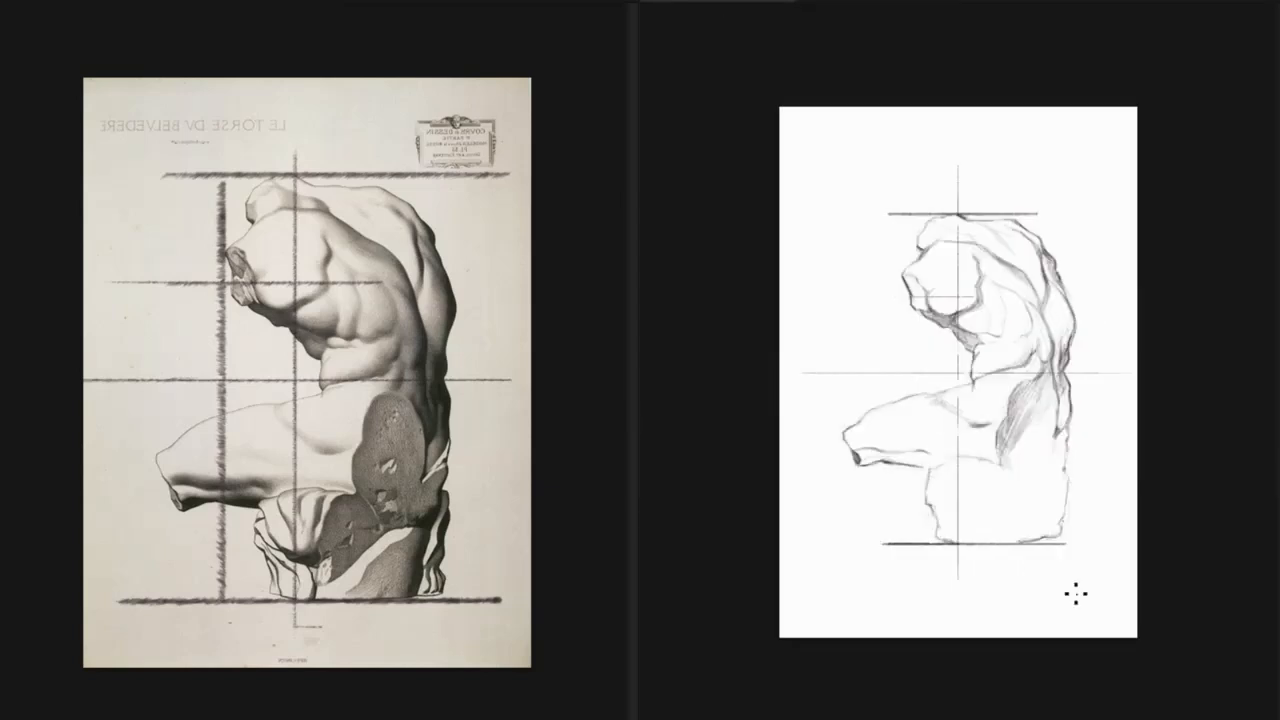
left_click(1027, 384)
left_click(1028, 384)
left_click_drag(1099, 436, 1095, 456)
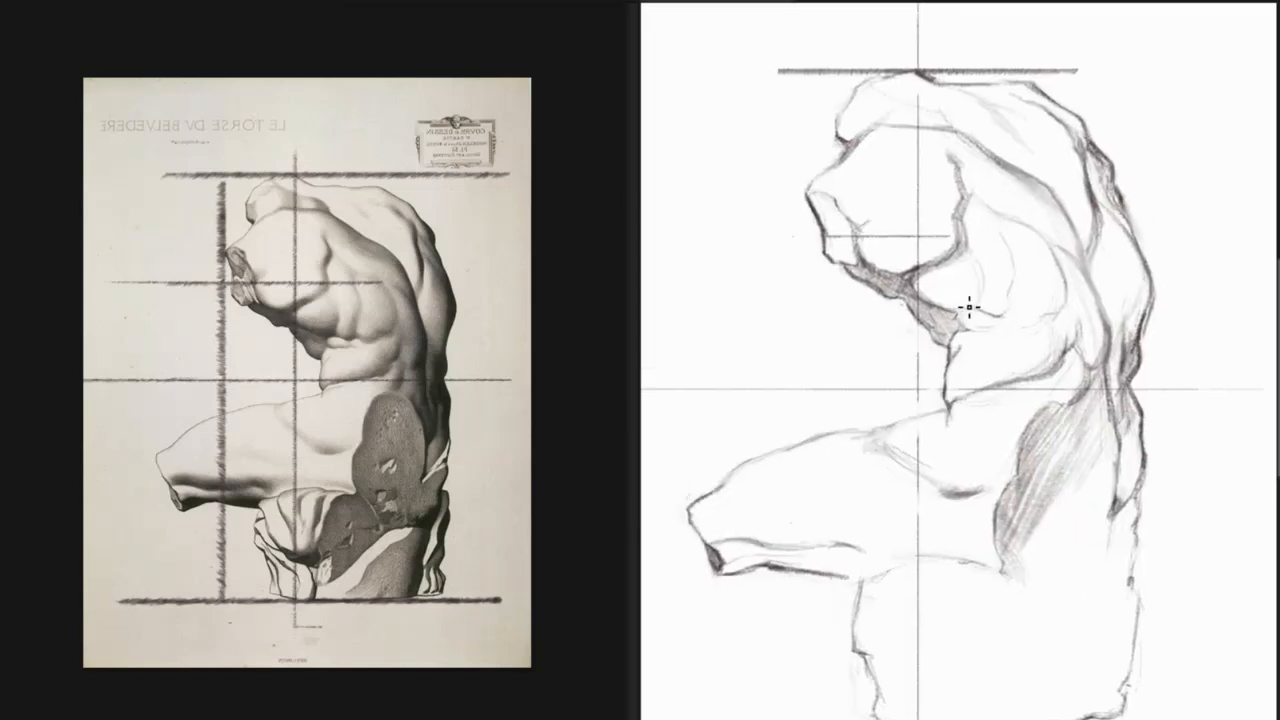
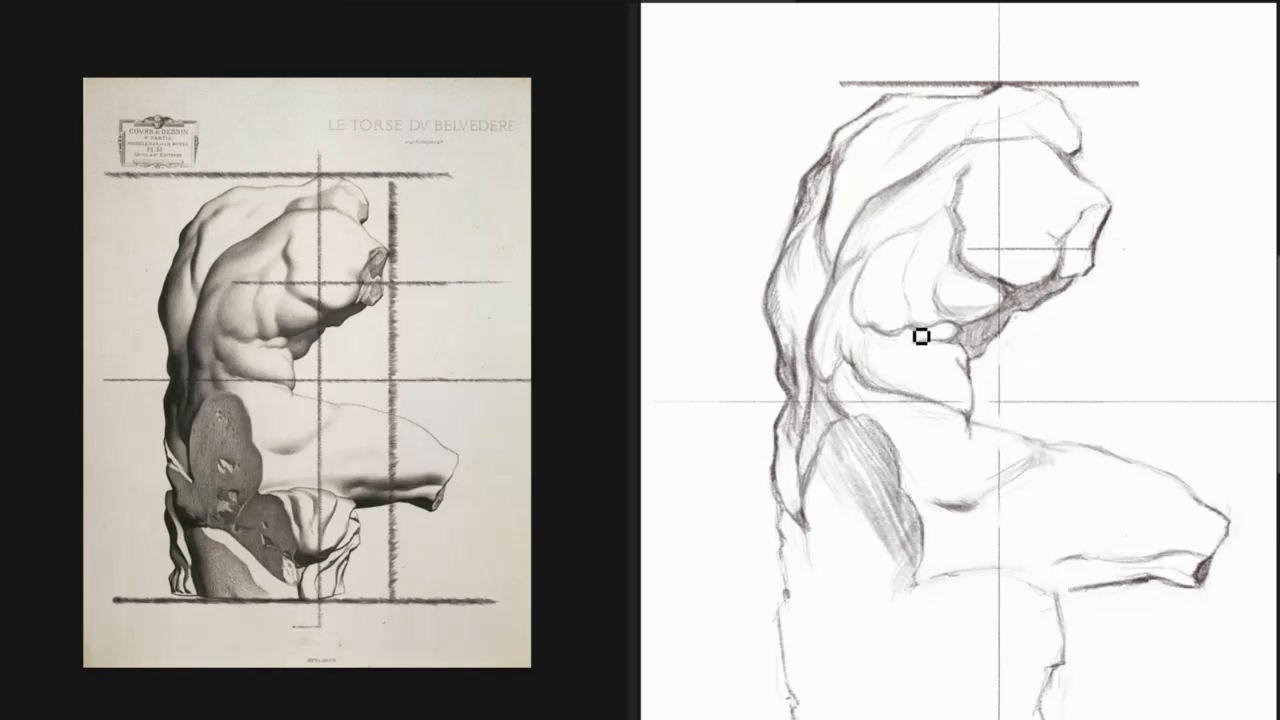
Define the short fold below the chest, shade the broken face of the shoulder stump, and redraw the contour at its upper corner.
left_click_drag(917, 340, 938, 337)
left_click_drag(1100, 261, 1097, 277)
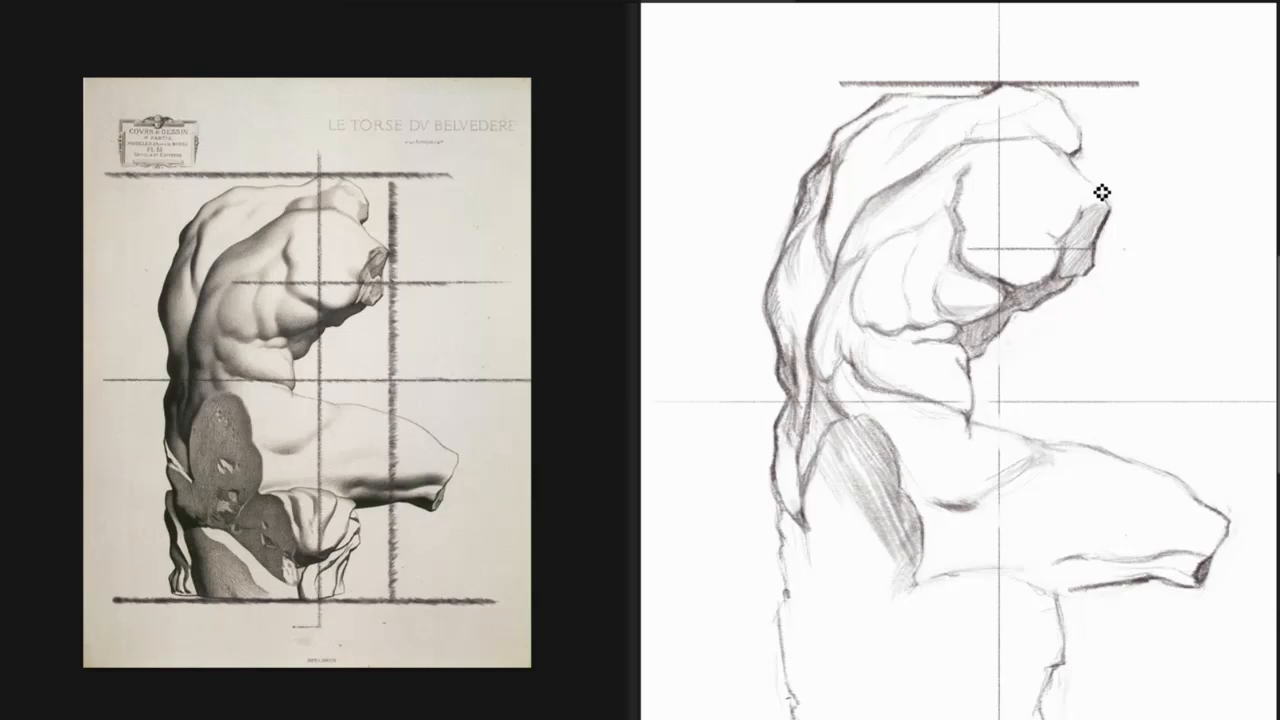
left_click_drag(1094, 180, 1110, 209)
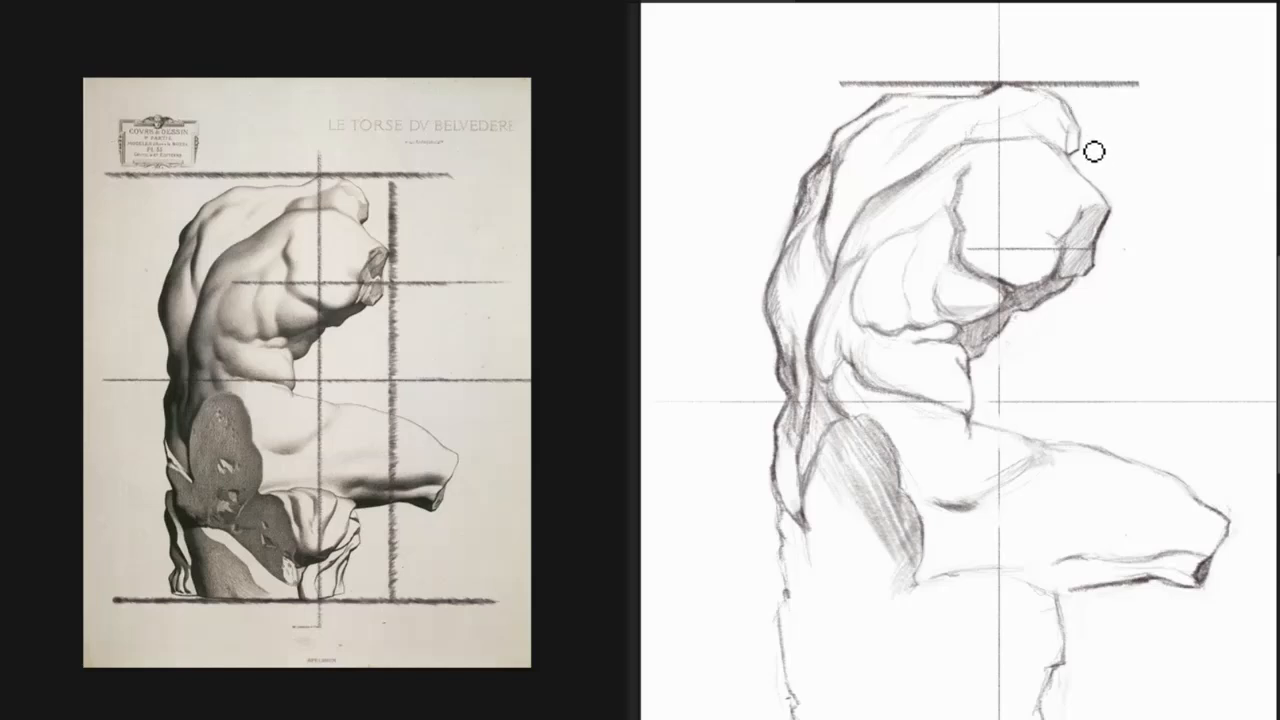
Check the proportions and contours of the torso drawing by flipping it horizontally and back several times.
key("m")
key("m")
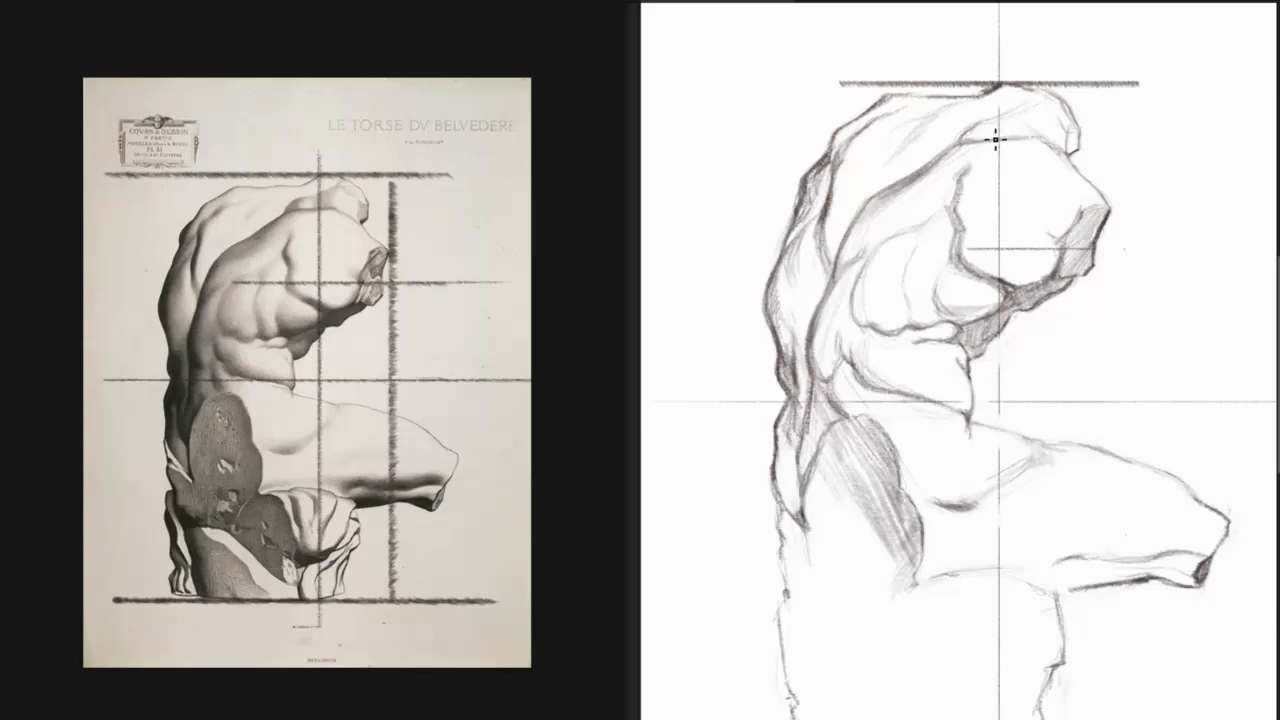
key("m")
key("m")
key("ctrl+shift+h")
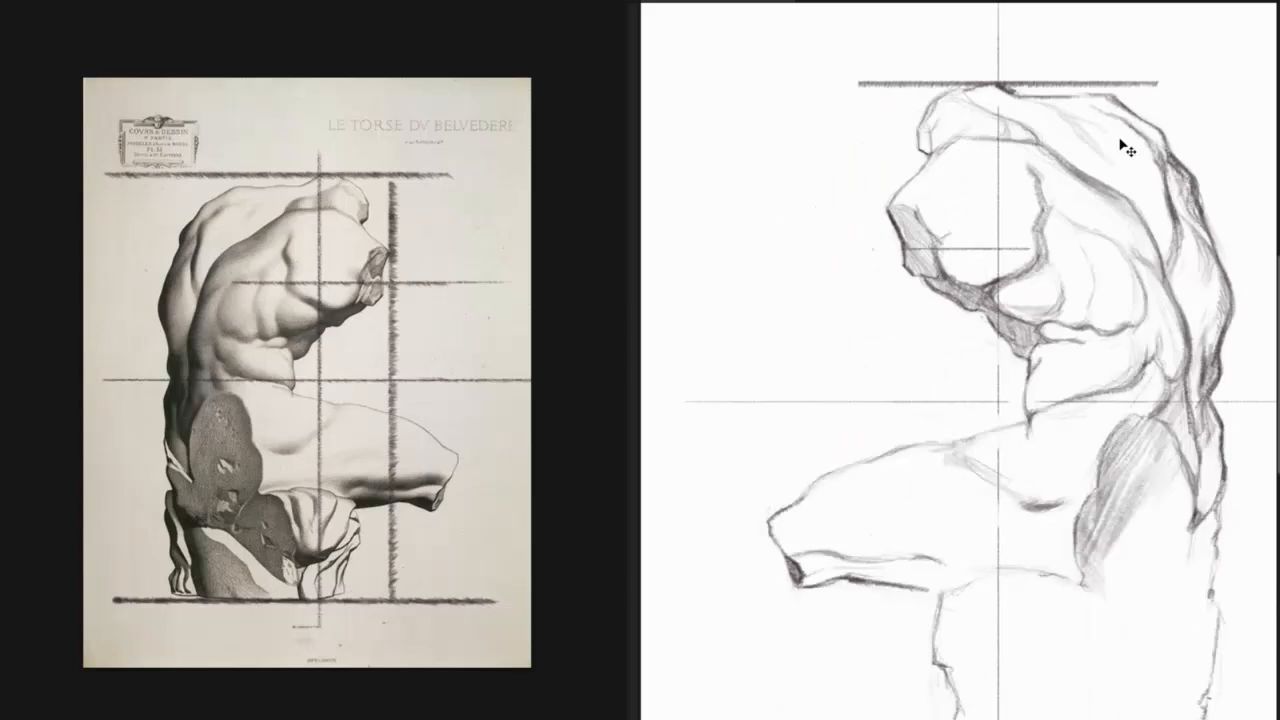
key("ctrl+shift+h")
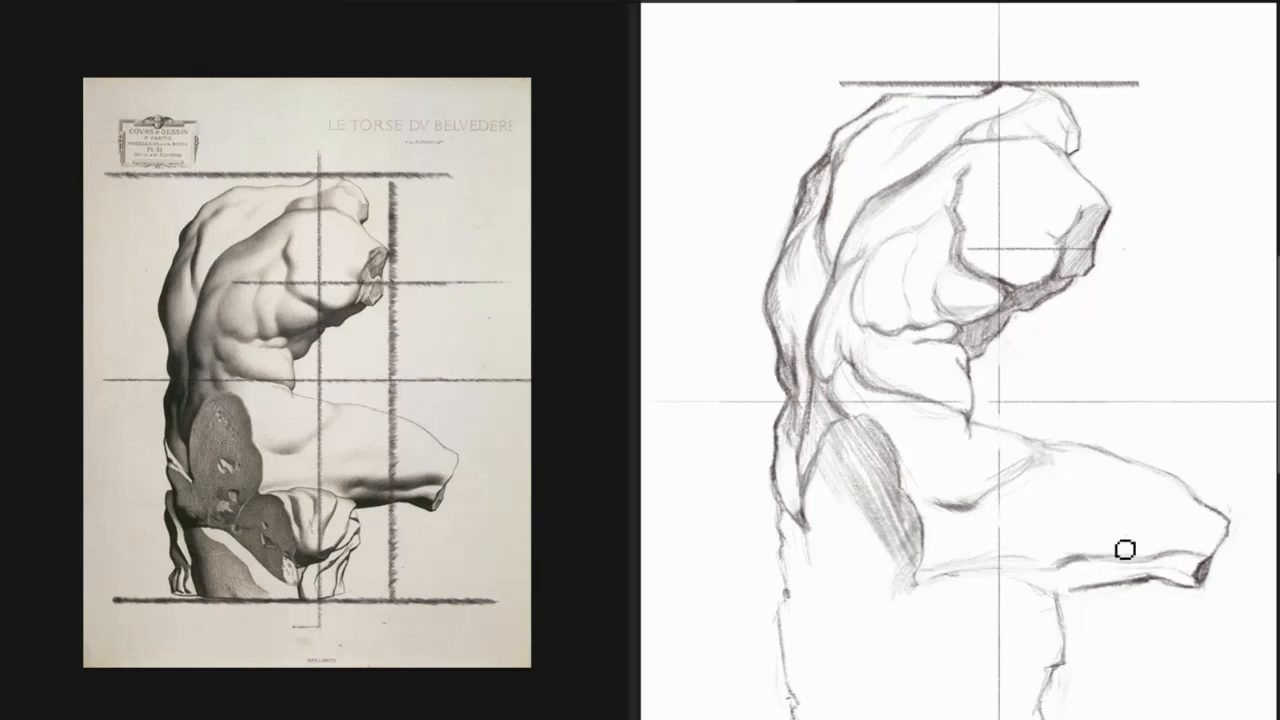
Check the drawing in a mirrored view and refine the lower corner of the shoulder stump's broken face.
key("m")
key("m")
left_click_drag(1094, 267, 1084, 273)
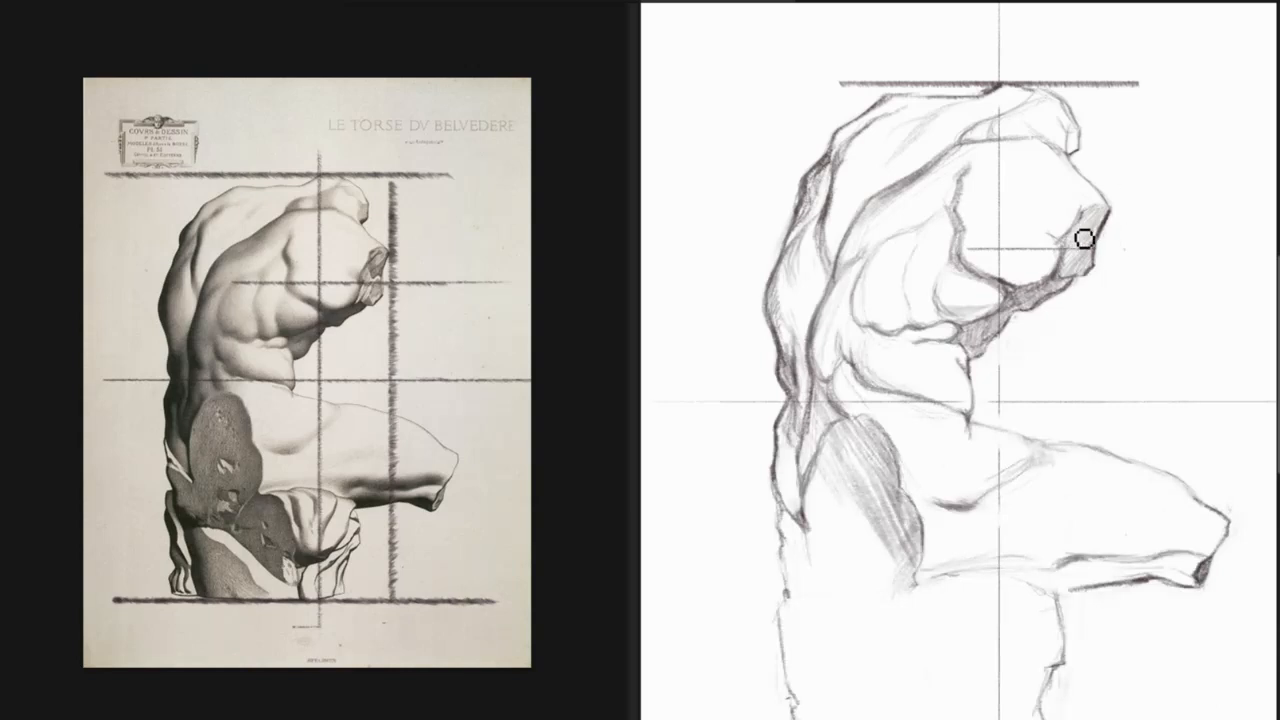
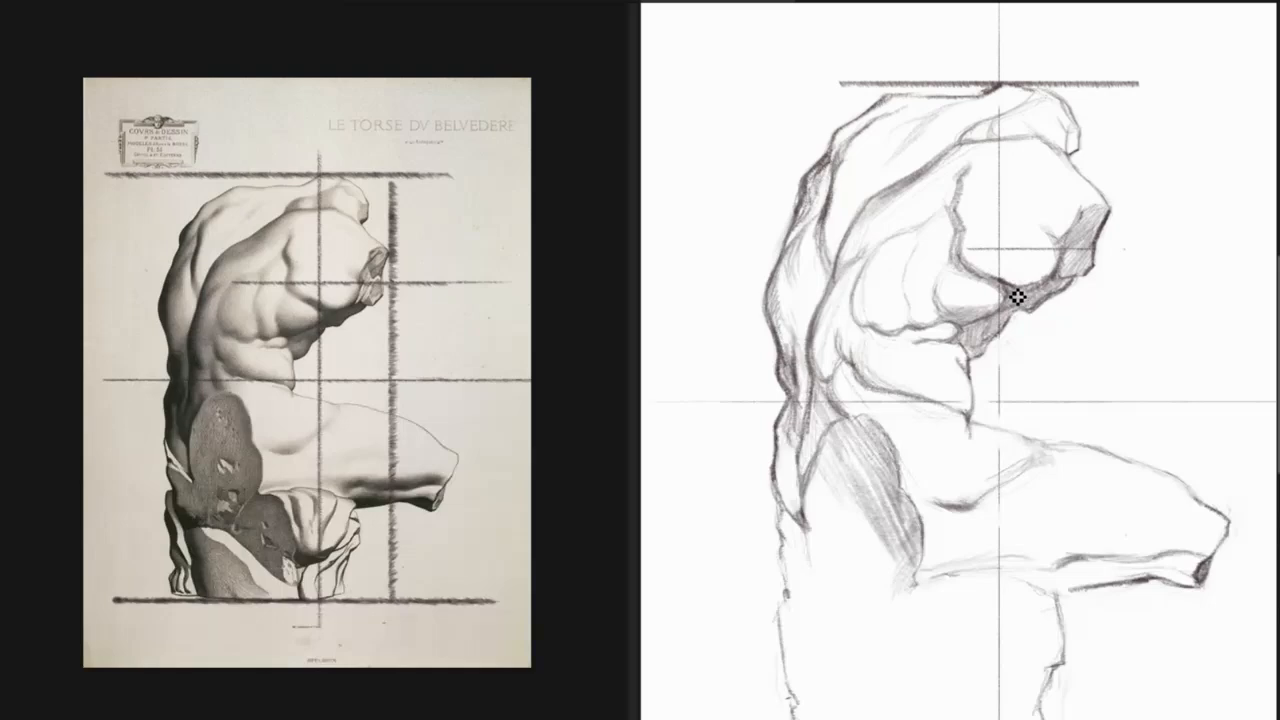
Darken the shadow edge beneath the shoulder stump and check the drawing in a mirrored view.
mouse_move(1016, 296)
left_mouse_down()
mouse_move(1057, 286)
mouse_move(1078, 300)
left_mouse_up()
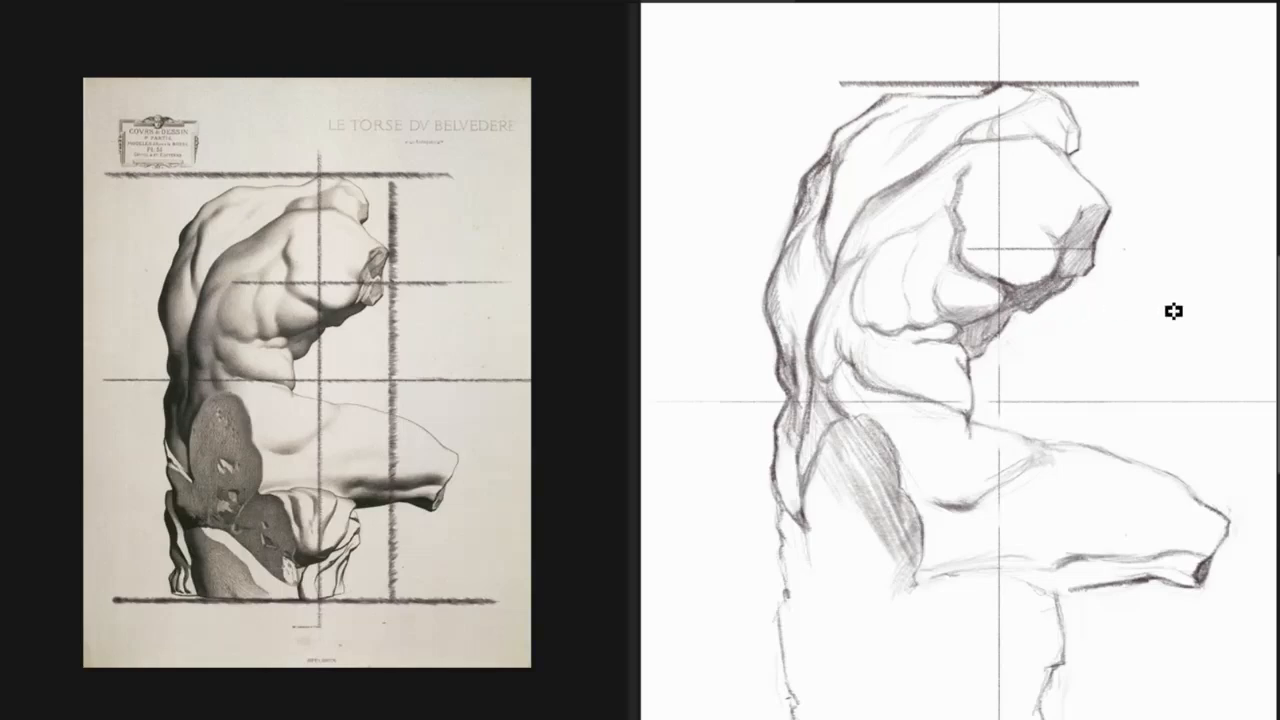
key("m")
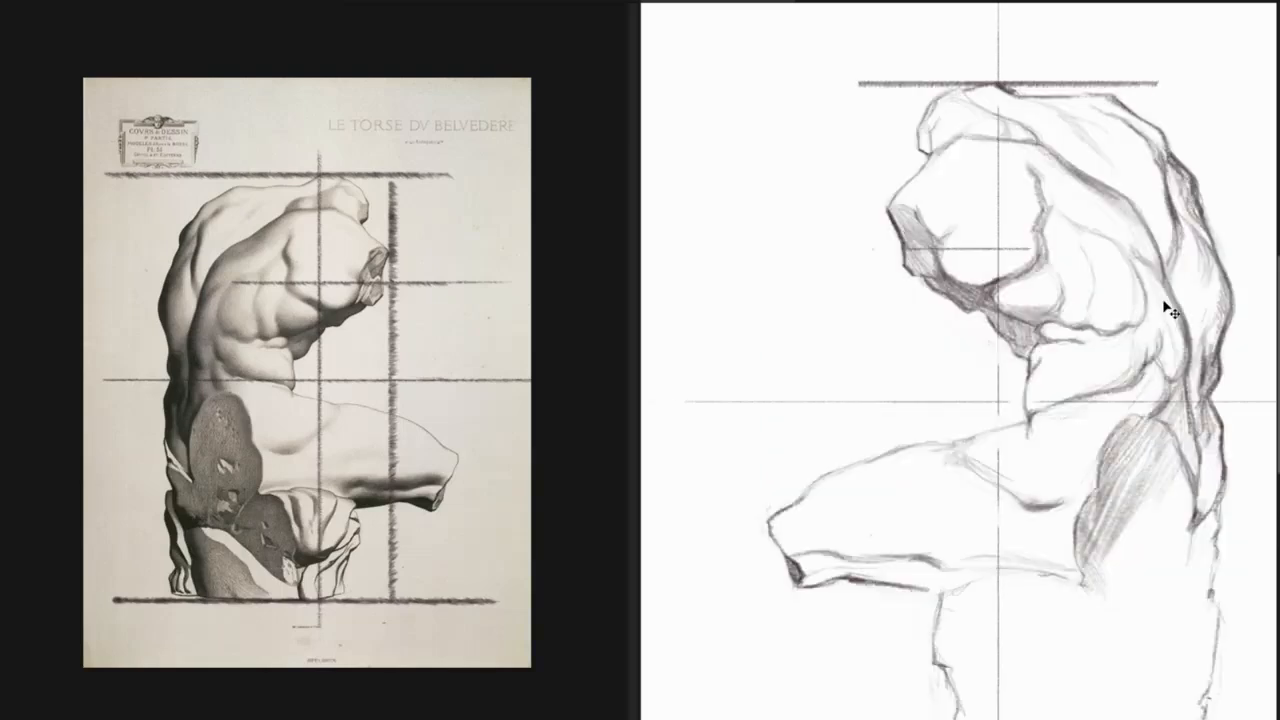
key("m")
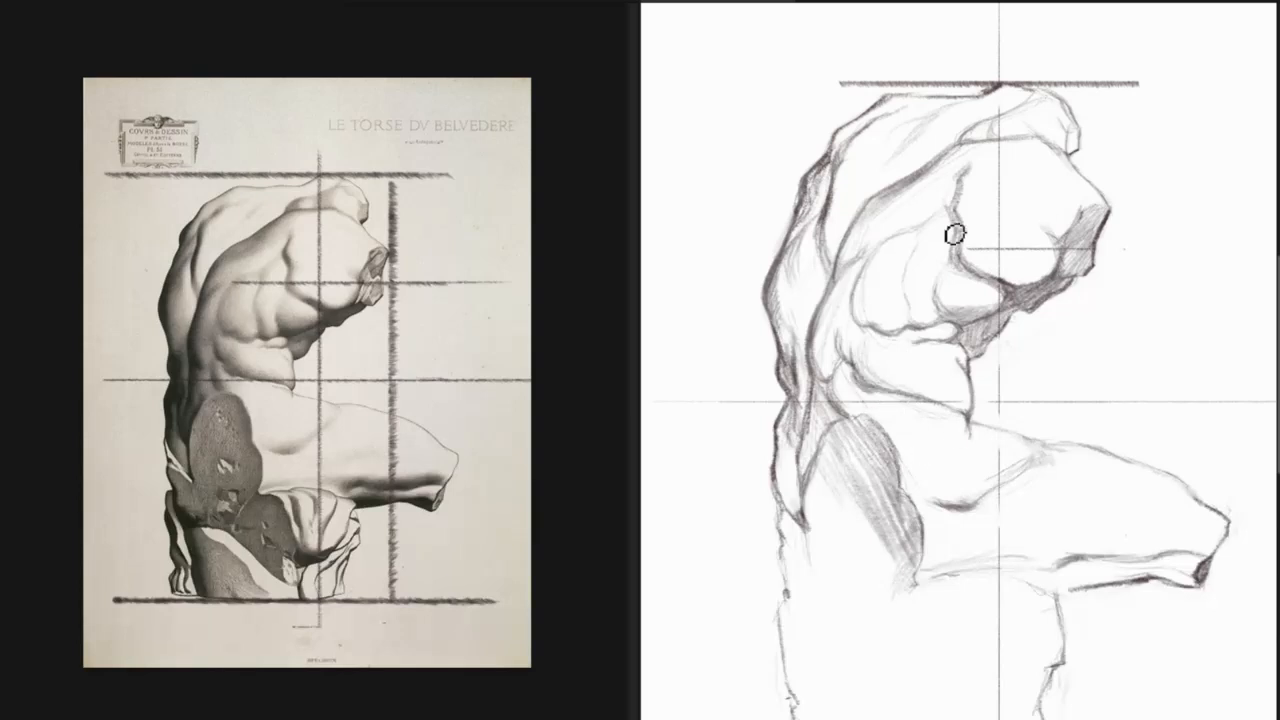
Erase the jagged inner contour of the shoulder above the armpit, redraw it as a smoother, heavier line, and check it mirrored.
key("e")
left_click_drag(962, 213, 968, 229)
key("b")
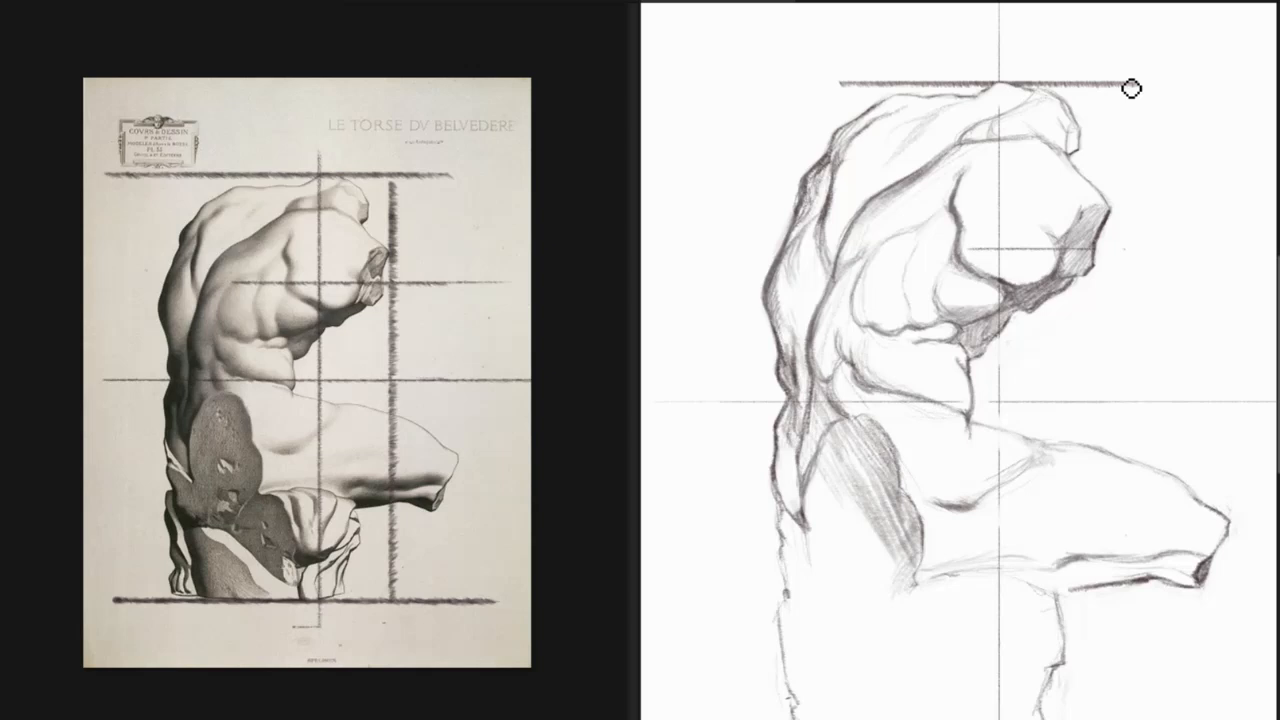
key("m")
key("m")
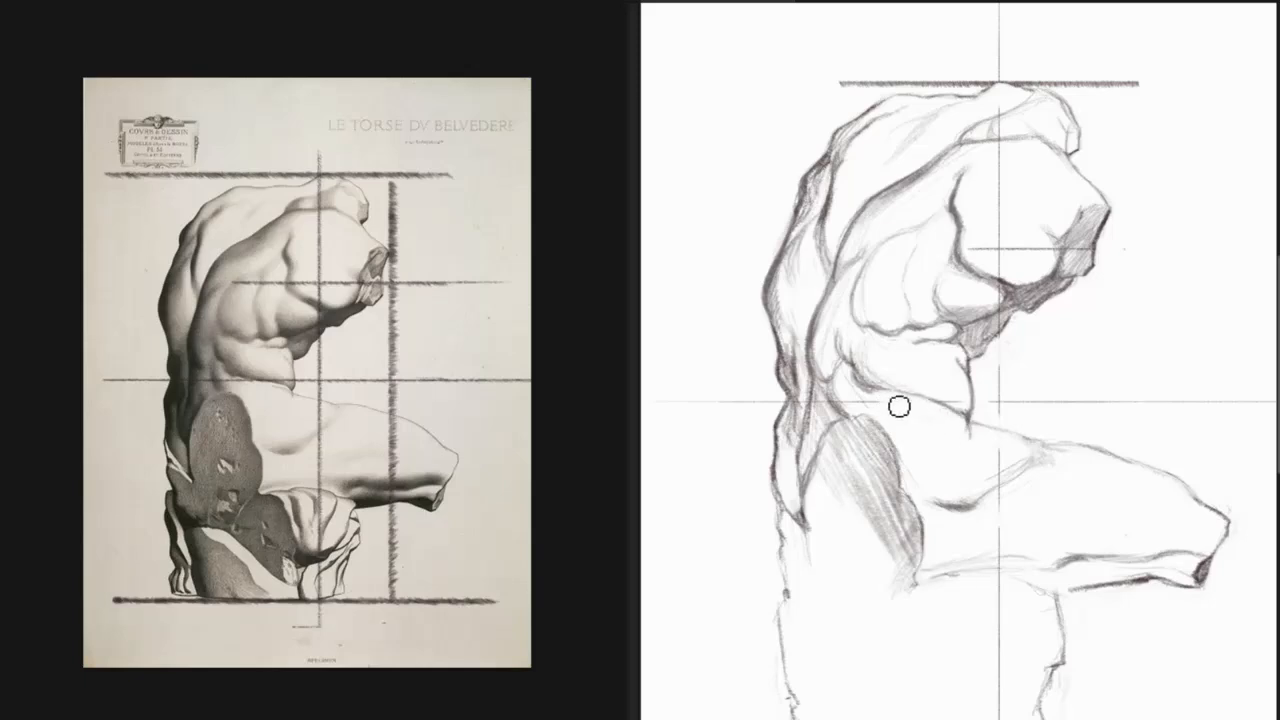
key("ctrl+b")
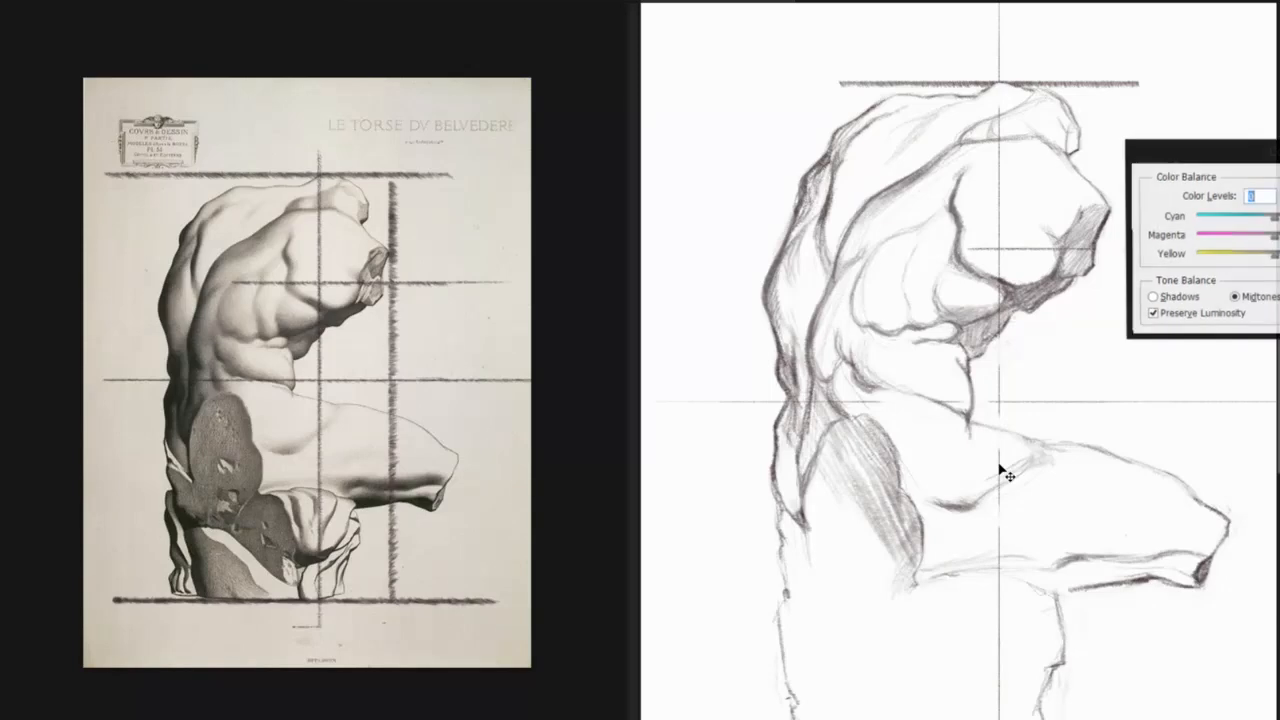
key("Escape")
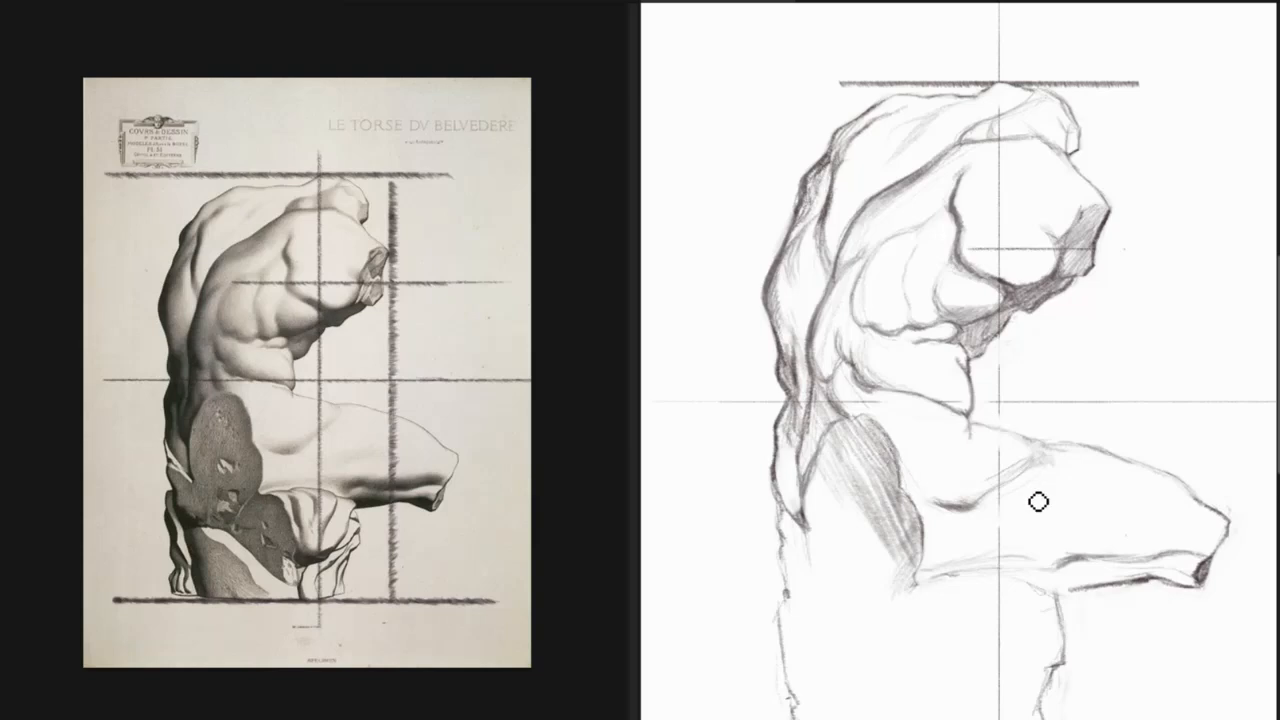
Check the torso's proportions and the thigh contour by flipping the drawing horizontally and back several times.
key("m")
key("m")
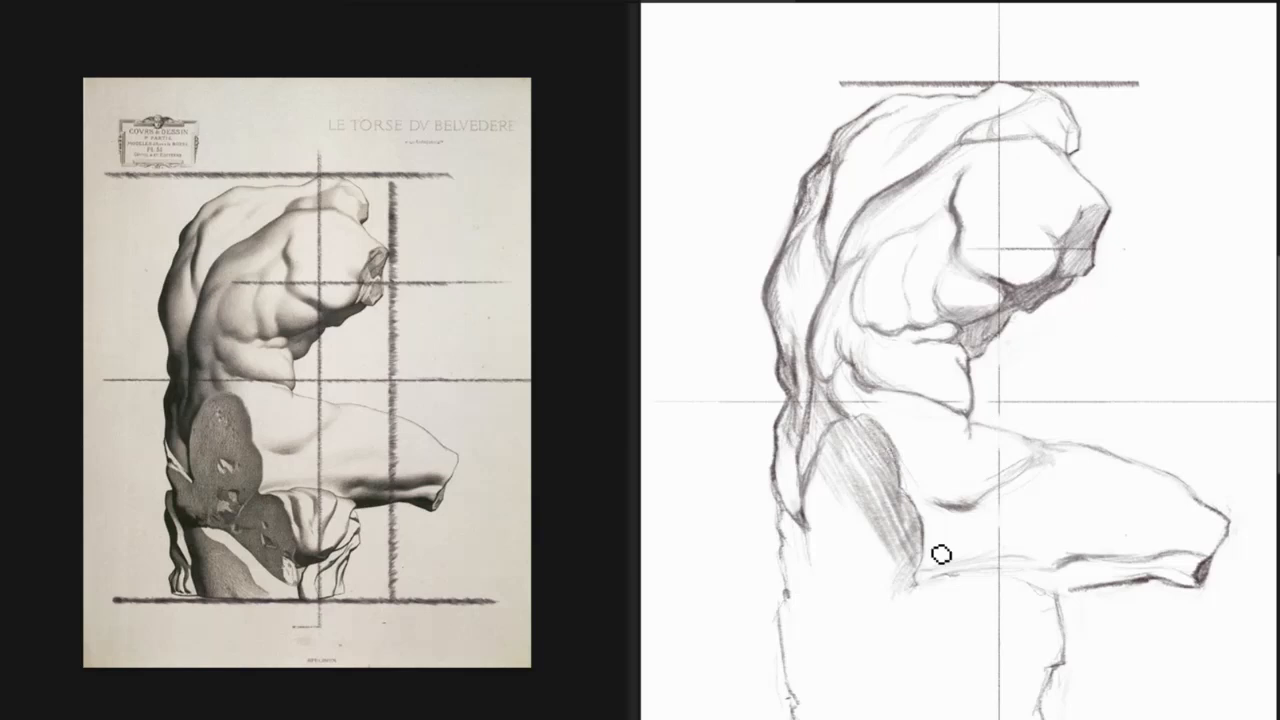
key("ctrl+shift+h")
key("ctrl+shift+h")
key("m")
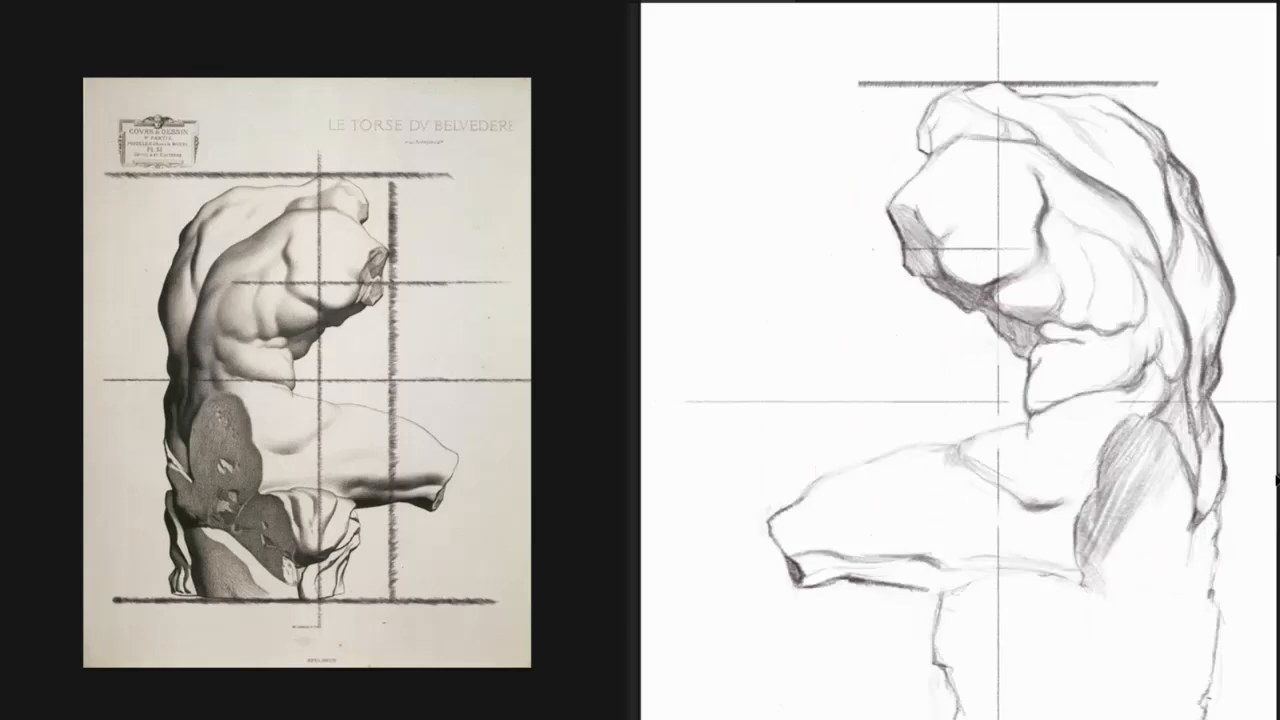
key("m")
left_click_drag(1079, 482, 1031, 444)
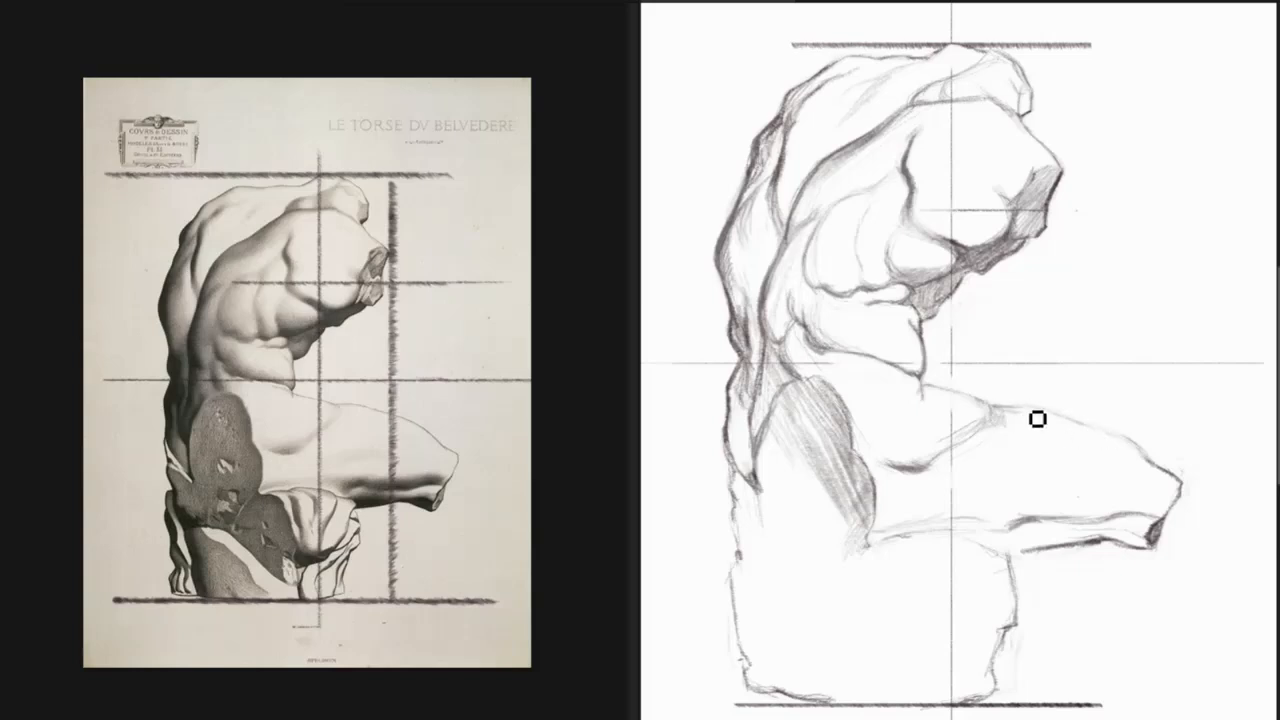
key("m")
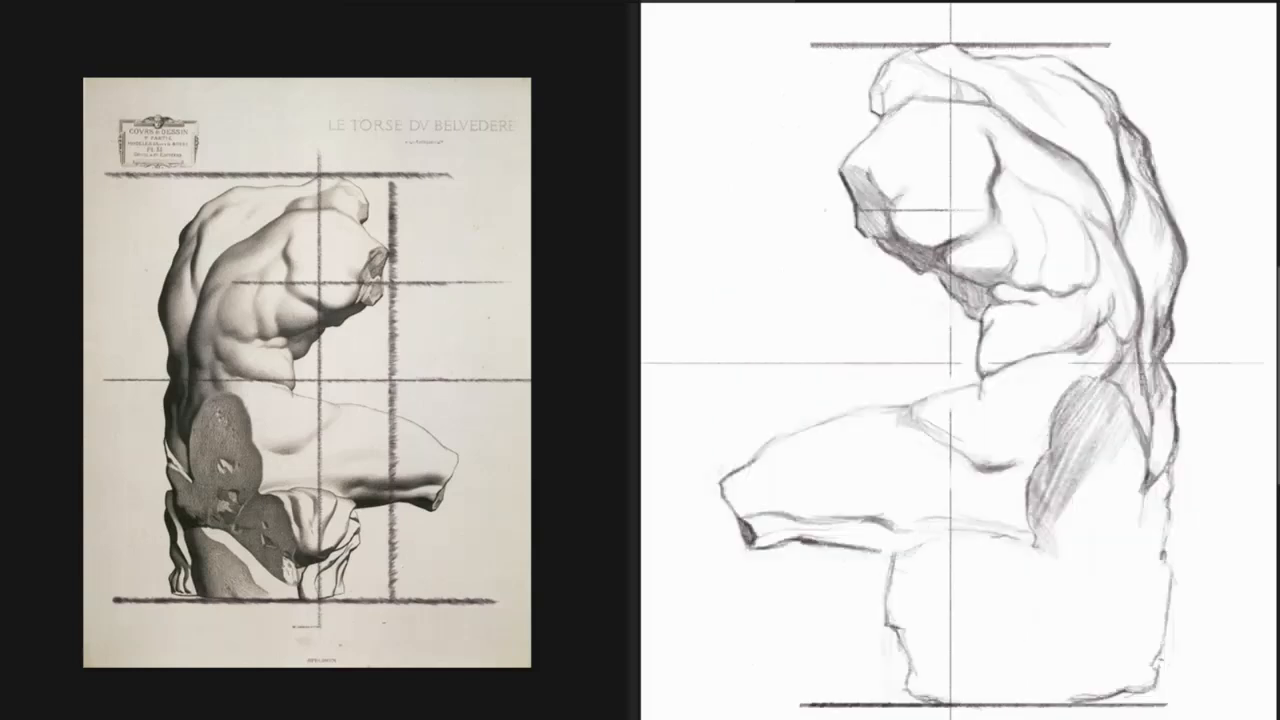
key("m")
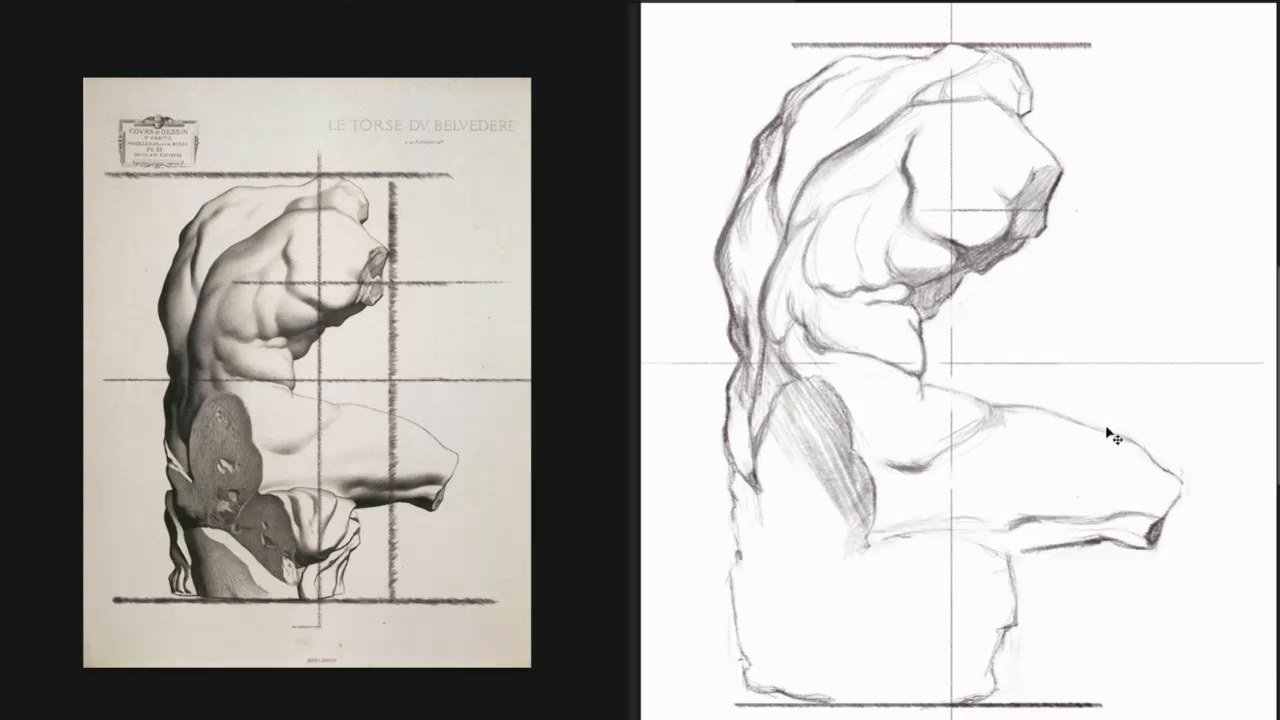
Mirror both the drawing and the reference plate to compare them in the same reversed orientation.
key("m")
left_click(384, 604)
key("m")
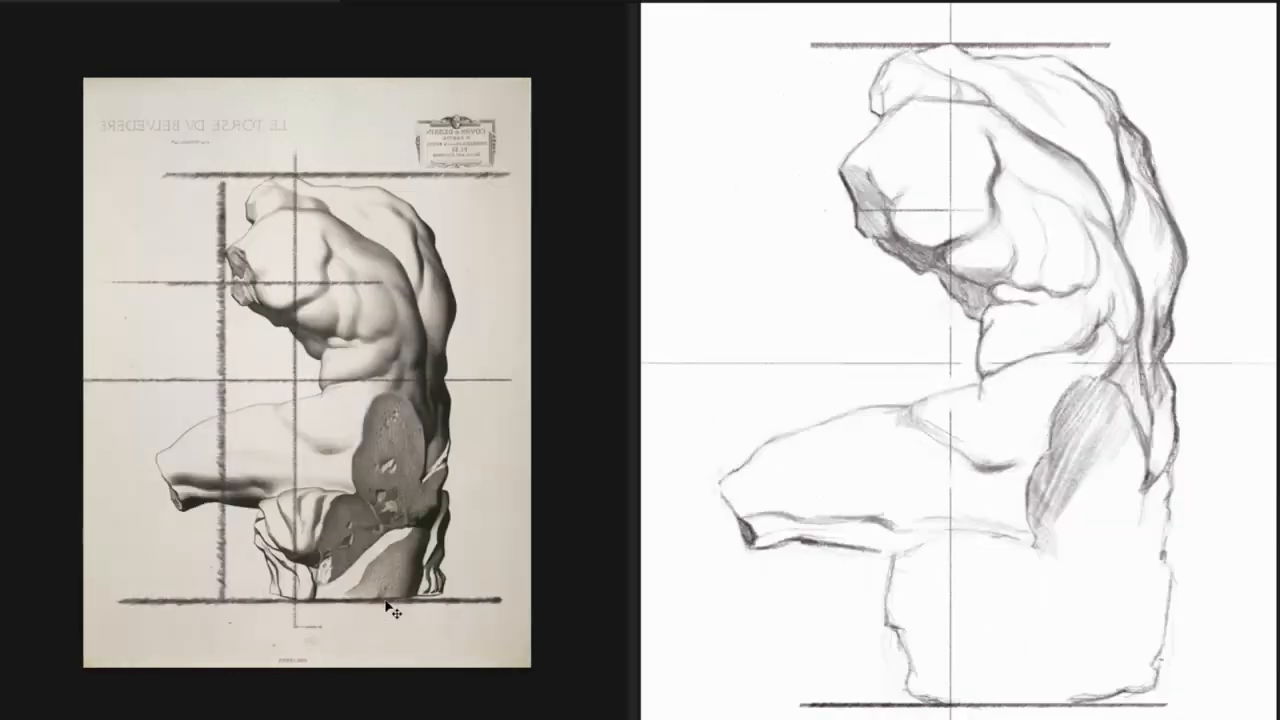
left_click(929, 434)
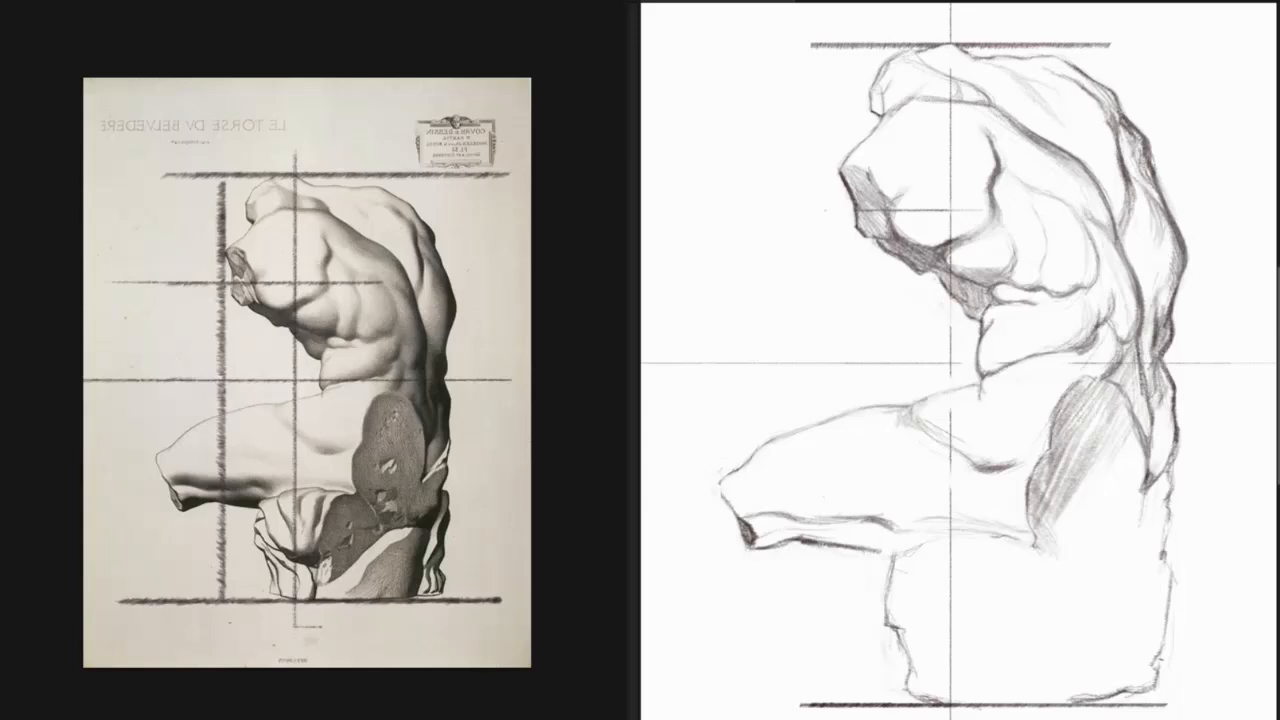
Extend and darken the lower contour of the thigh, shade the broken corner of the knee, and compare flipped views.
left_click(12, 0)
left_click(67, 126)
left_click(929, 288)
left_click_drag(812, 546, 895, 555)
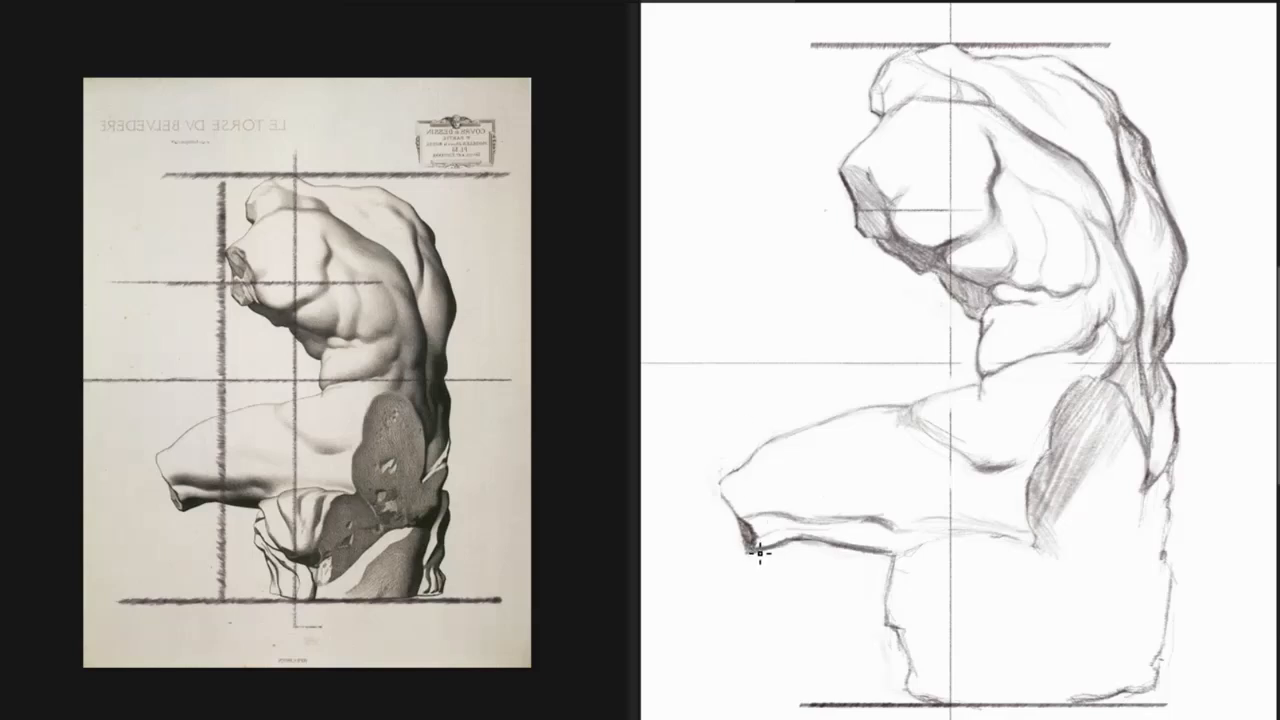
mouse_move(762, 550)
left_mouse_down()
mouse_move(754, 529)
mouse_move(768, 544)
left_mouse_up()
key("m")
key("m")
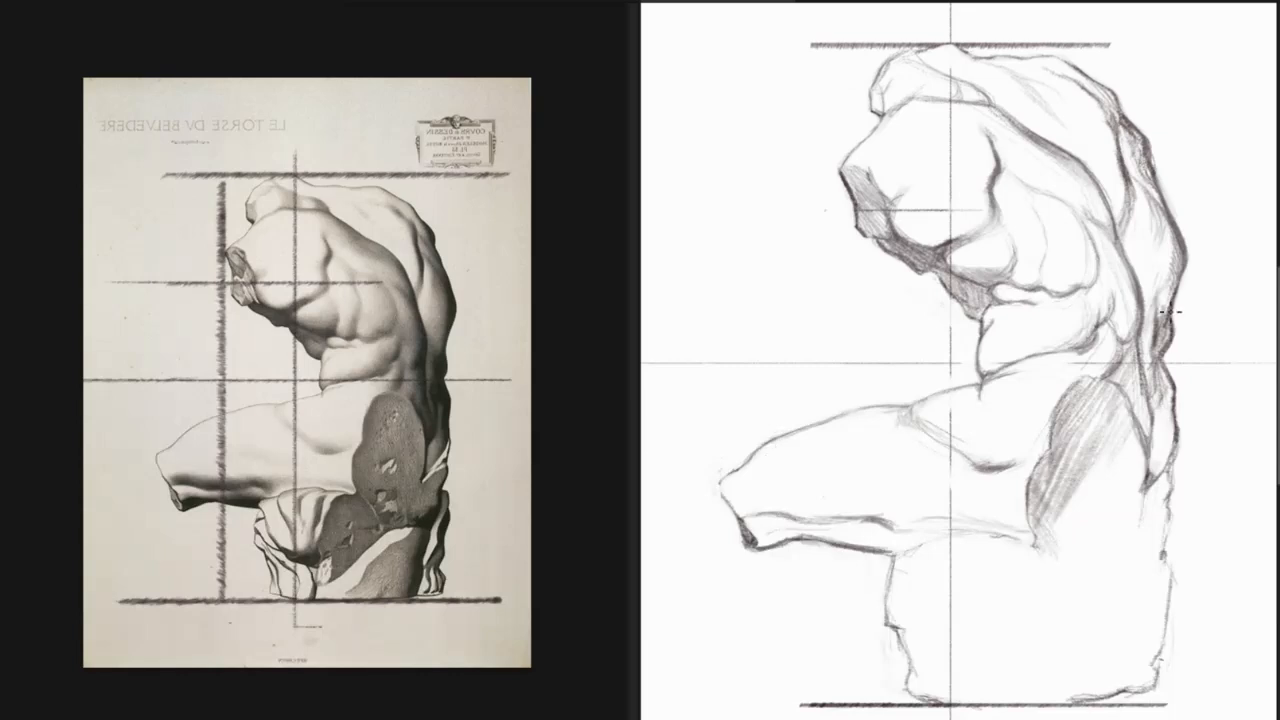
Adjust the outer contour at the middle of the back and return the drawing and reference to their original orientation.
left_click_drag(1171, 350, 1173, 372)
key("ctrl+z")
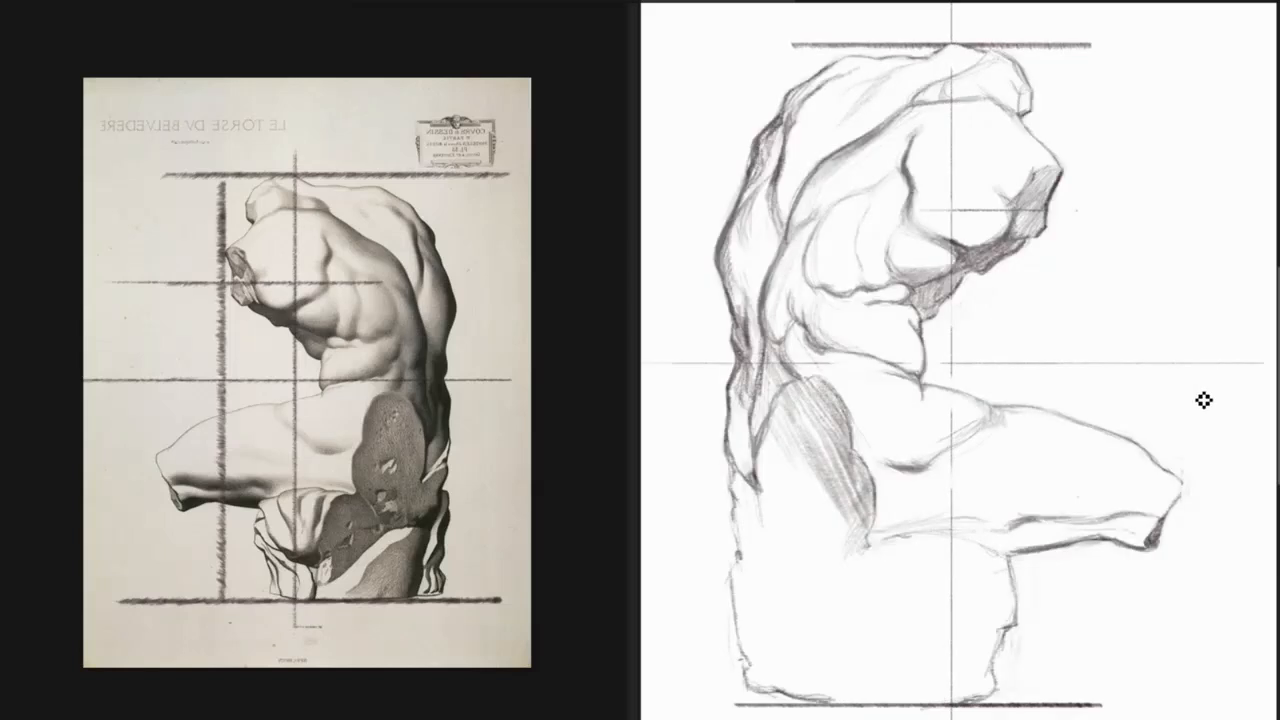
left_click(531, 437)
key("ctrl+z")
left_click(858, 344)
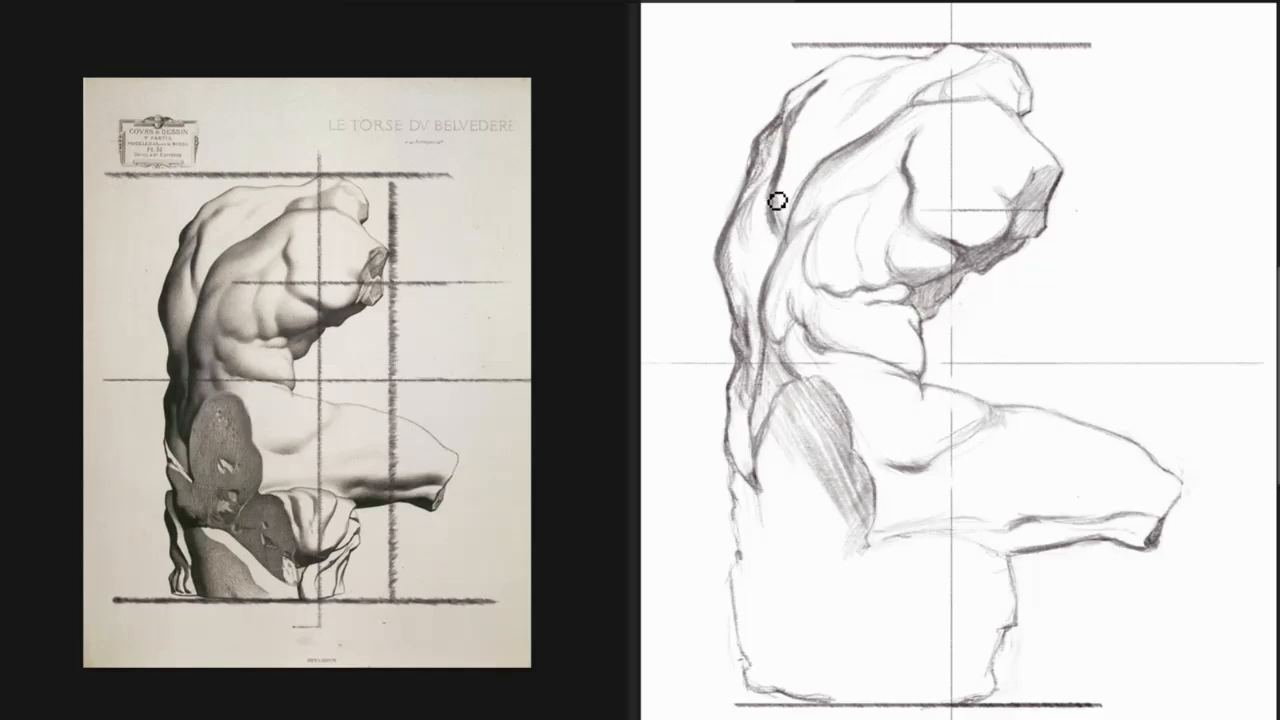
Darken the furrow and outer contour of the upper back, checking the lines in a mirrored view.
mouse_move(777, 201)
left_mouse_down()
mouse_move(776, 252)
mouse_move(771, 216)
left_mouse_up()
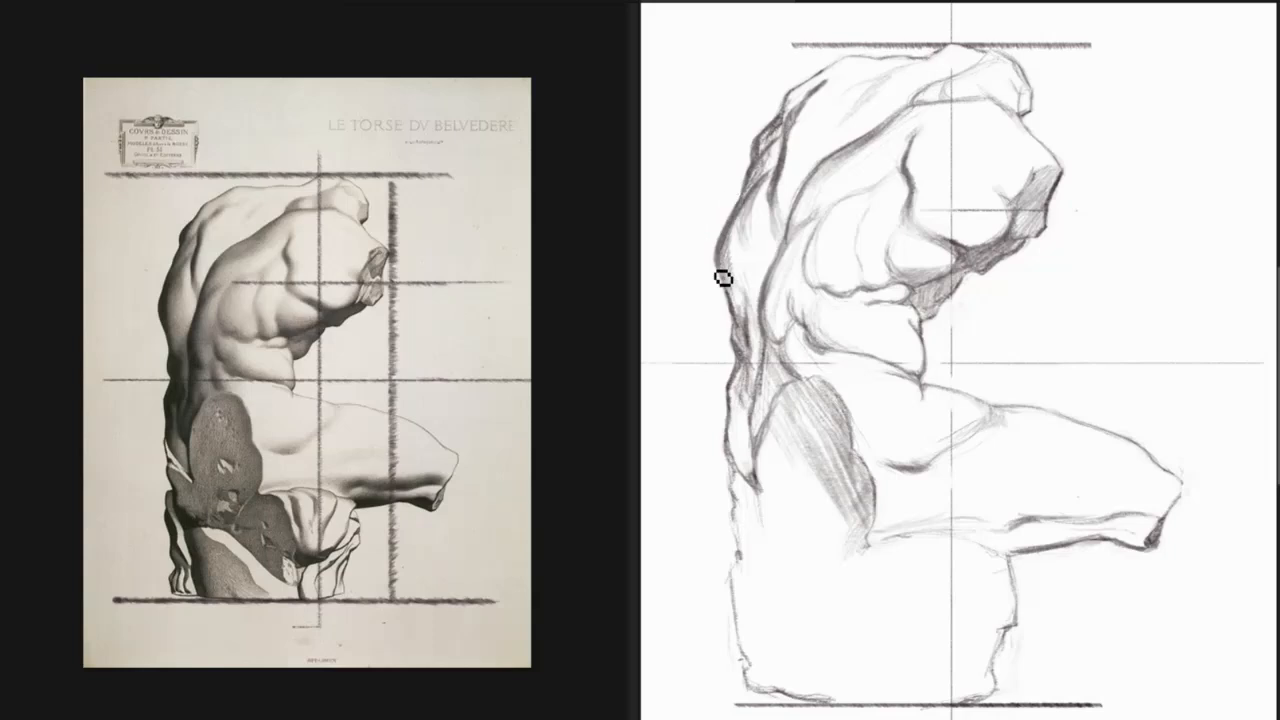
key("m")
key("m")
left_click_drag(773, 158, 768, 166)
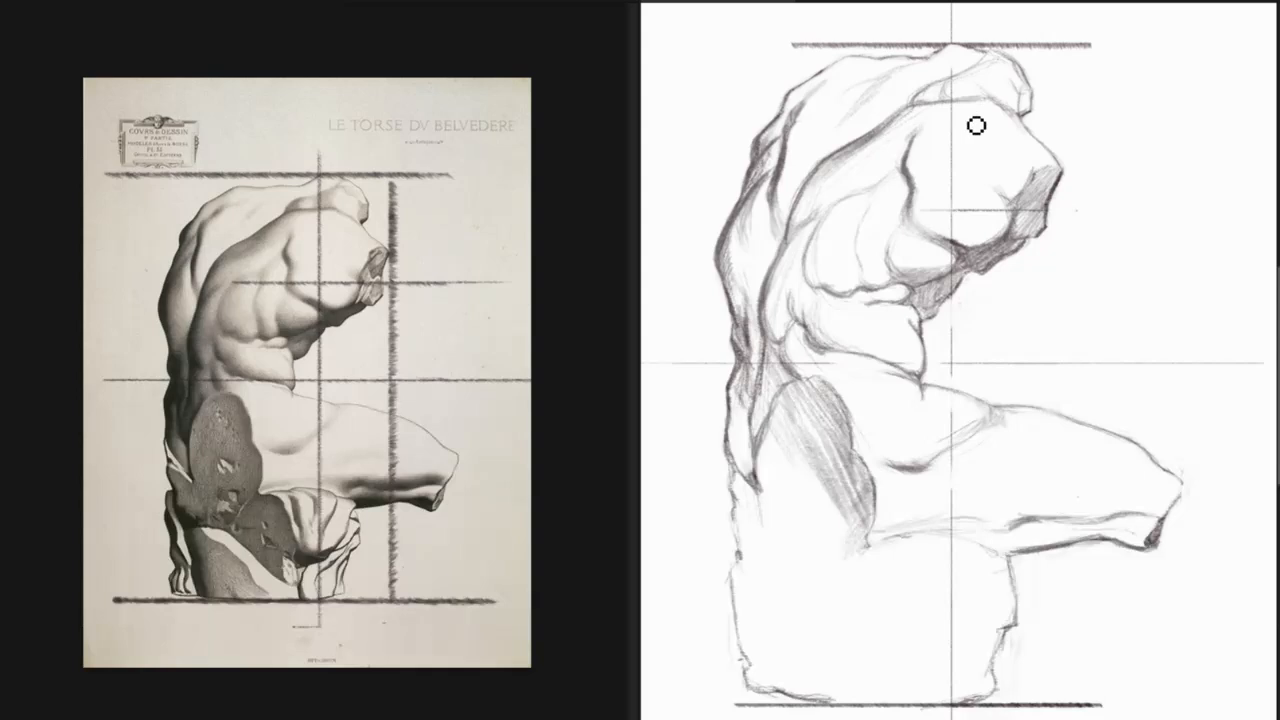
Redraw the curved line where the shoulder meets the neck stump and check the shape in mirrored views.
key("m")
key("m")
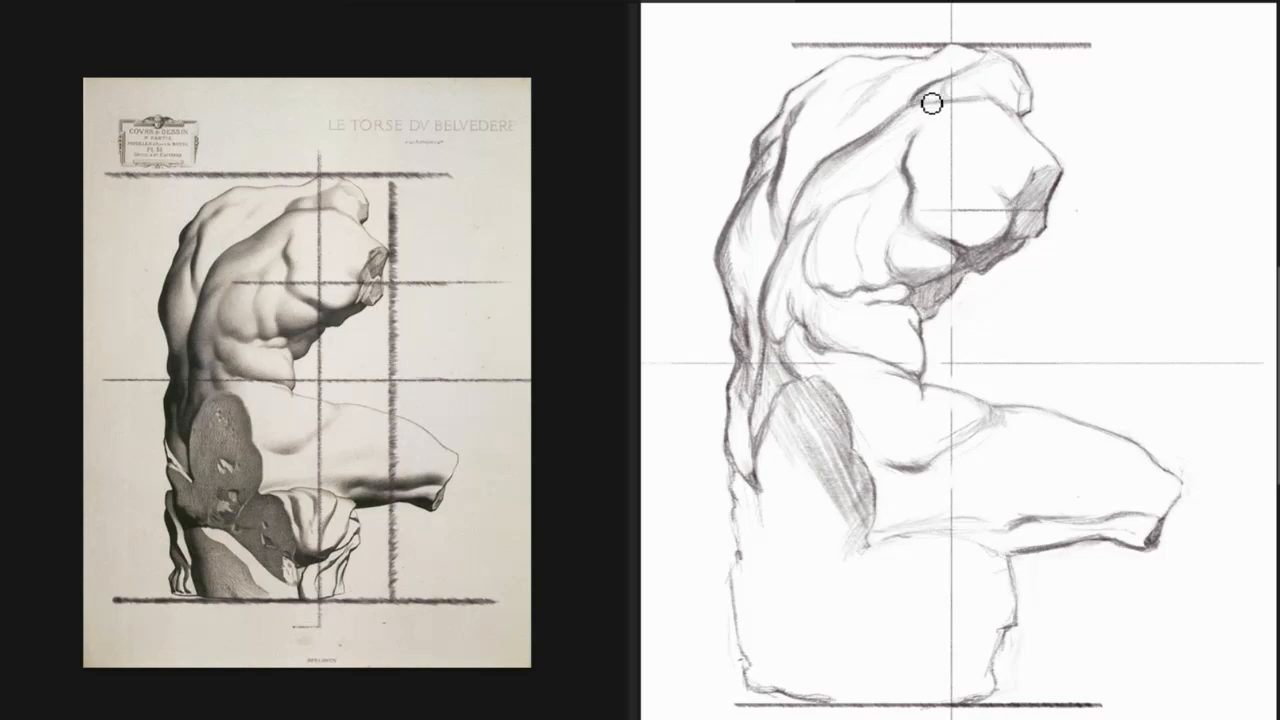
key("m")
key("m")
key("m")
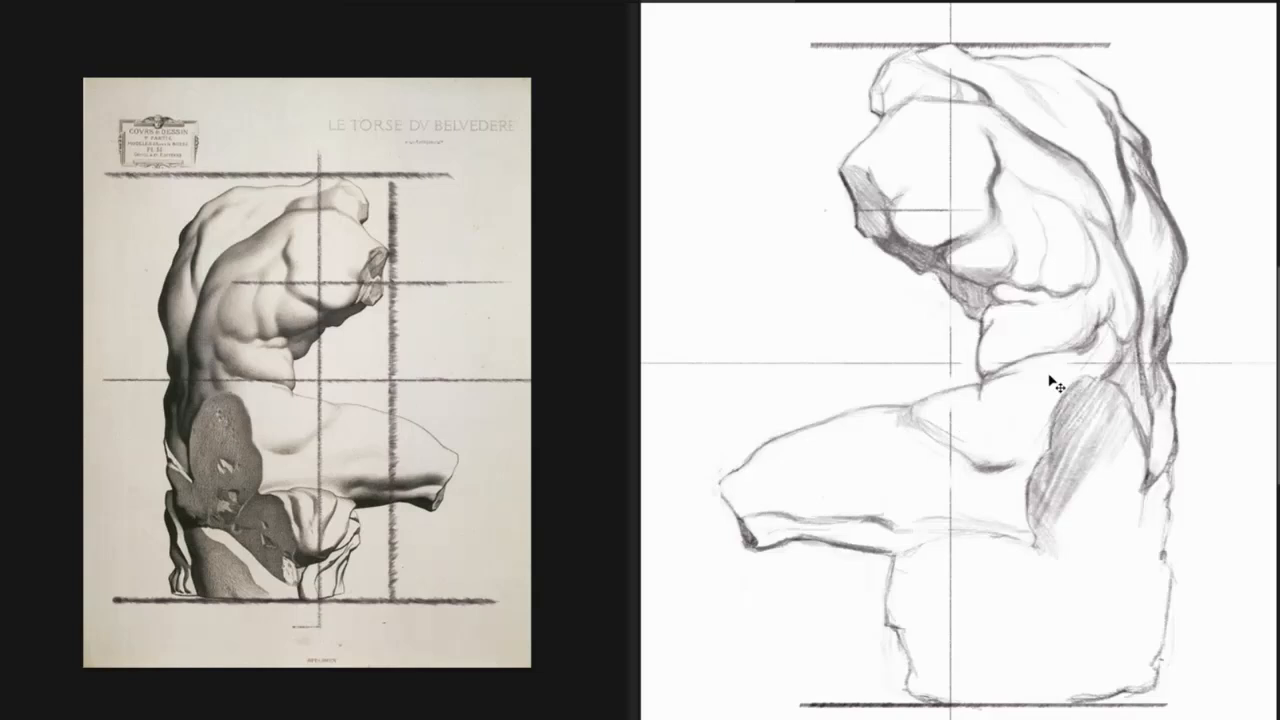
key("m")
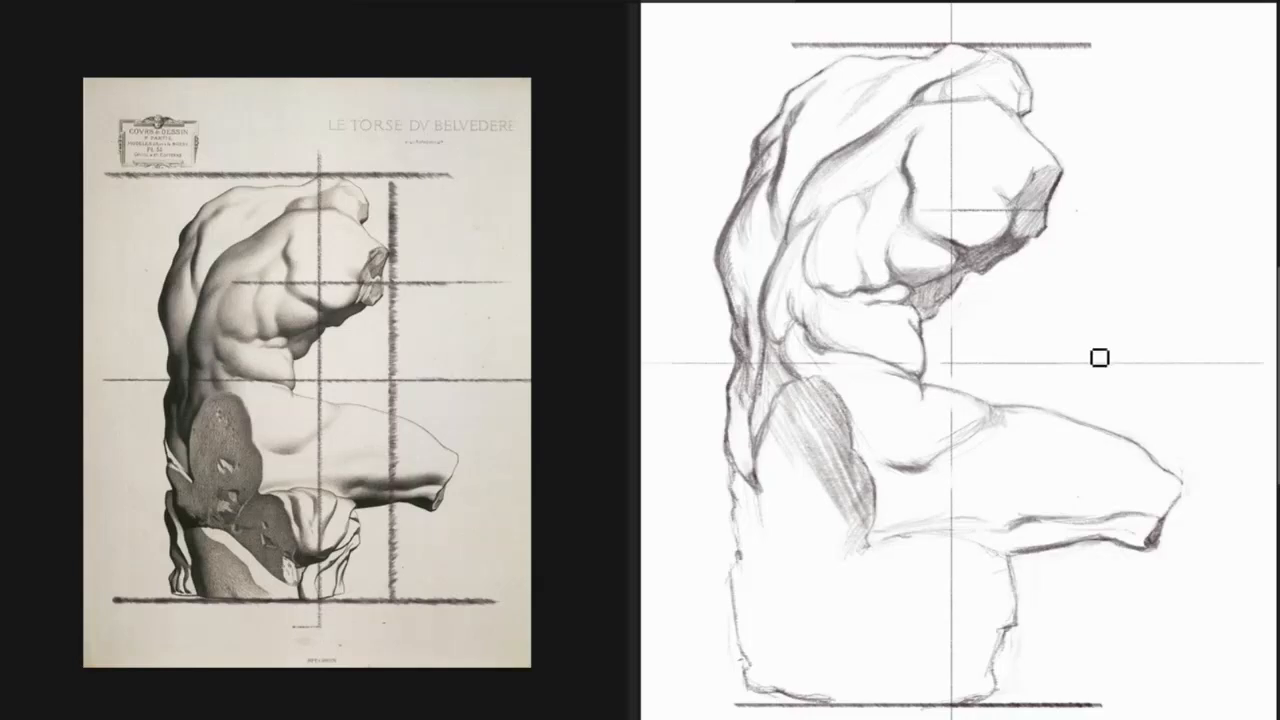
Strengthen the shadow line along the underside of the thigh toward the knee and check the whole drawing flipped.
left_click(1117, 352, "ctrl+alt")
key("ctrl+shift+h")
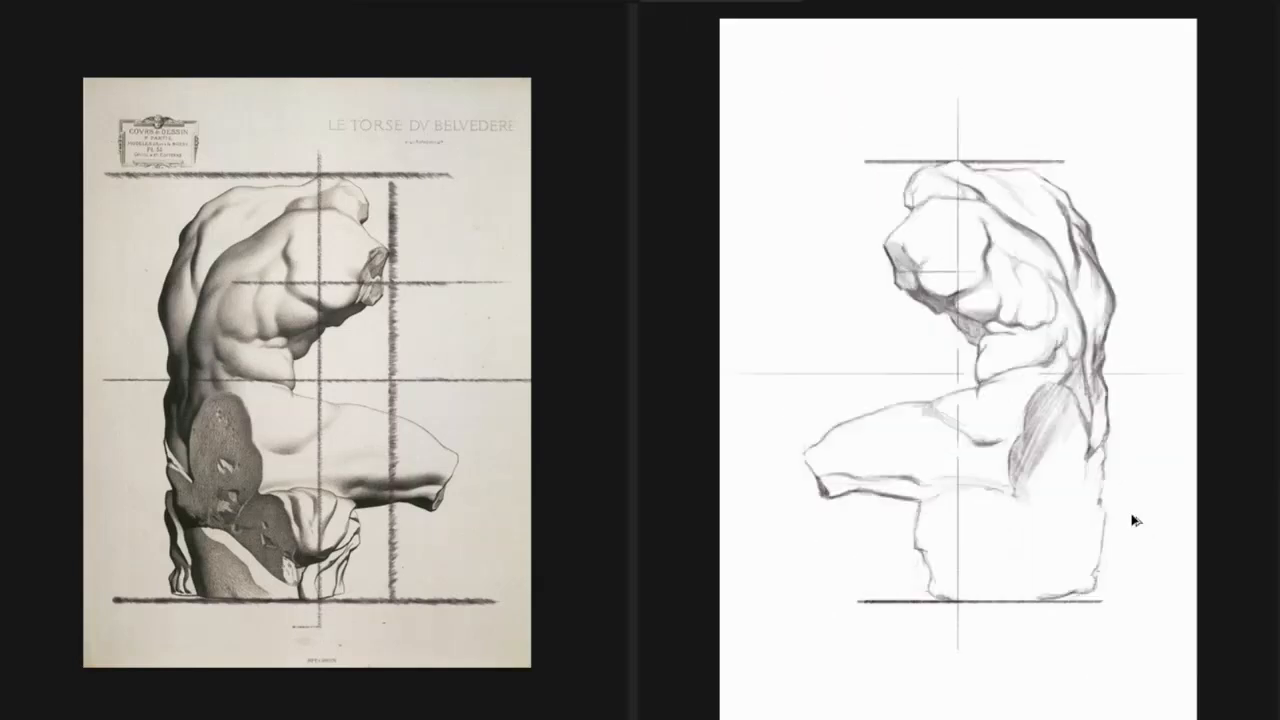
key("ctrl+shift+h")
key("ctrl+plus")
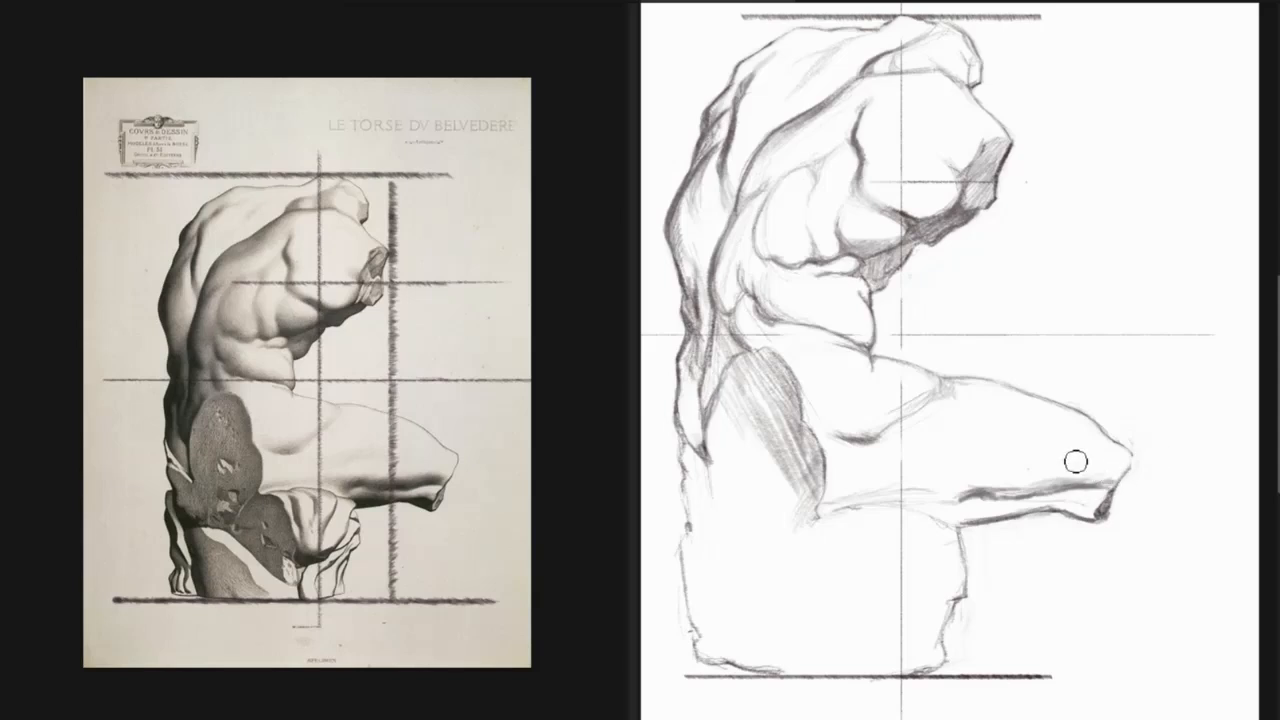
key("ctrl+shift+h")
key("ctrl+shift+h")
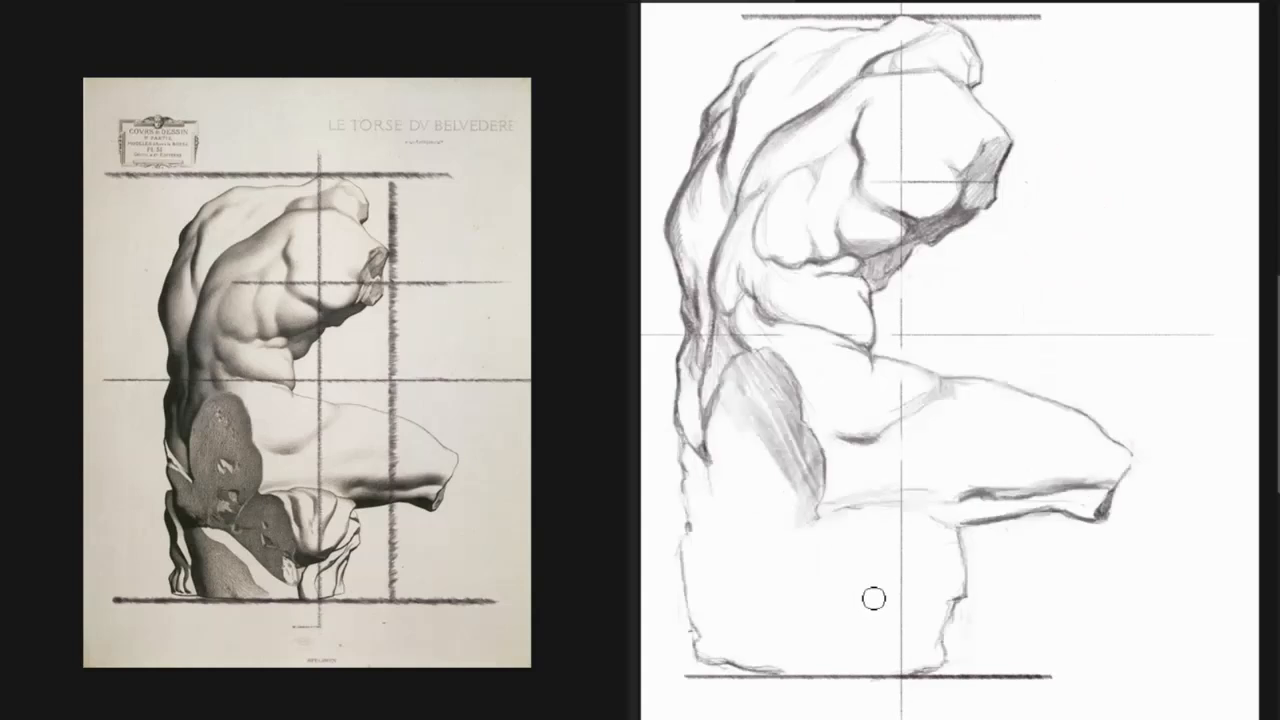